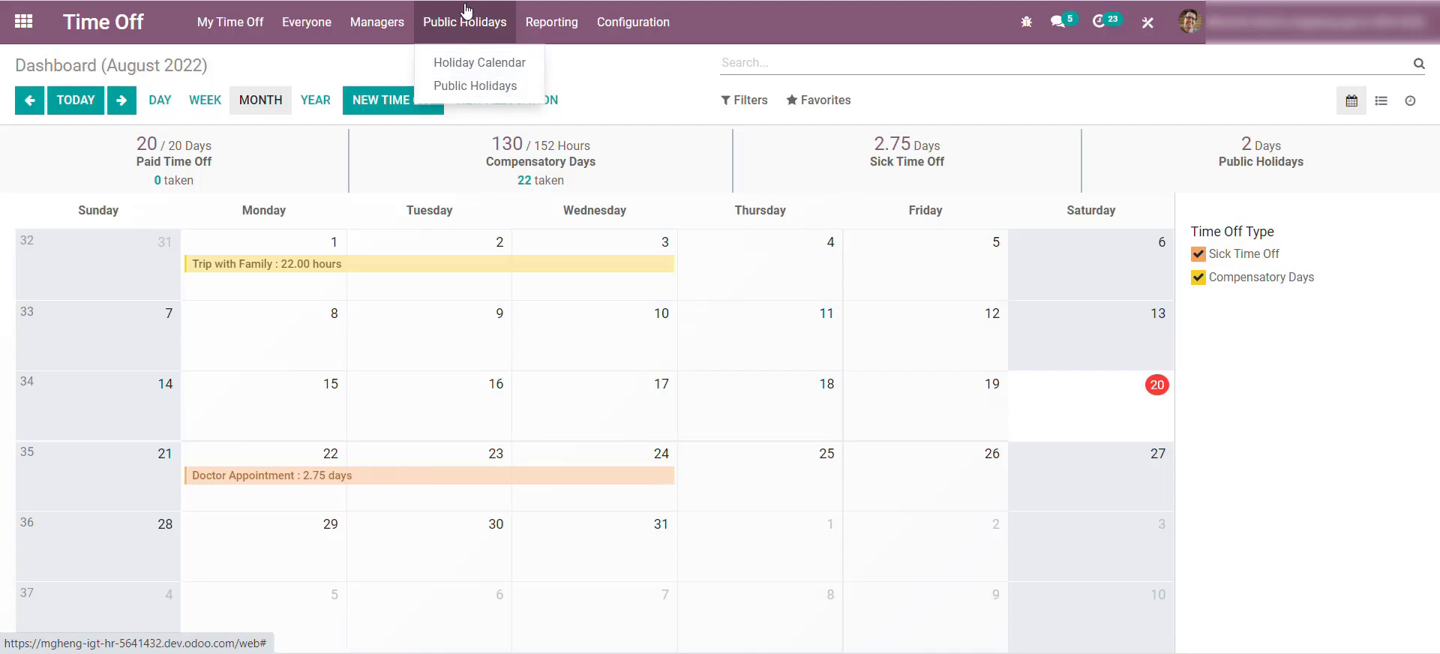
# Open the Public Holidays for Year 2022 record for editing
pyautogui.click(458, 86)
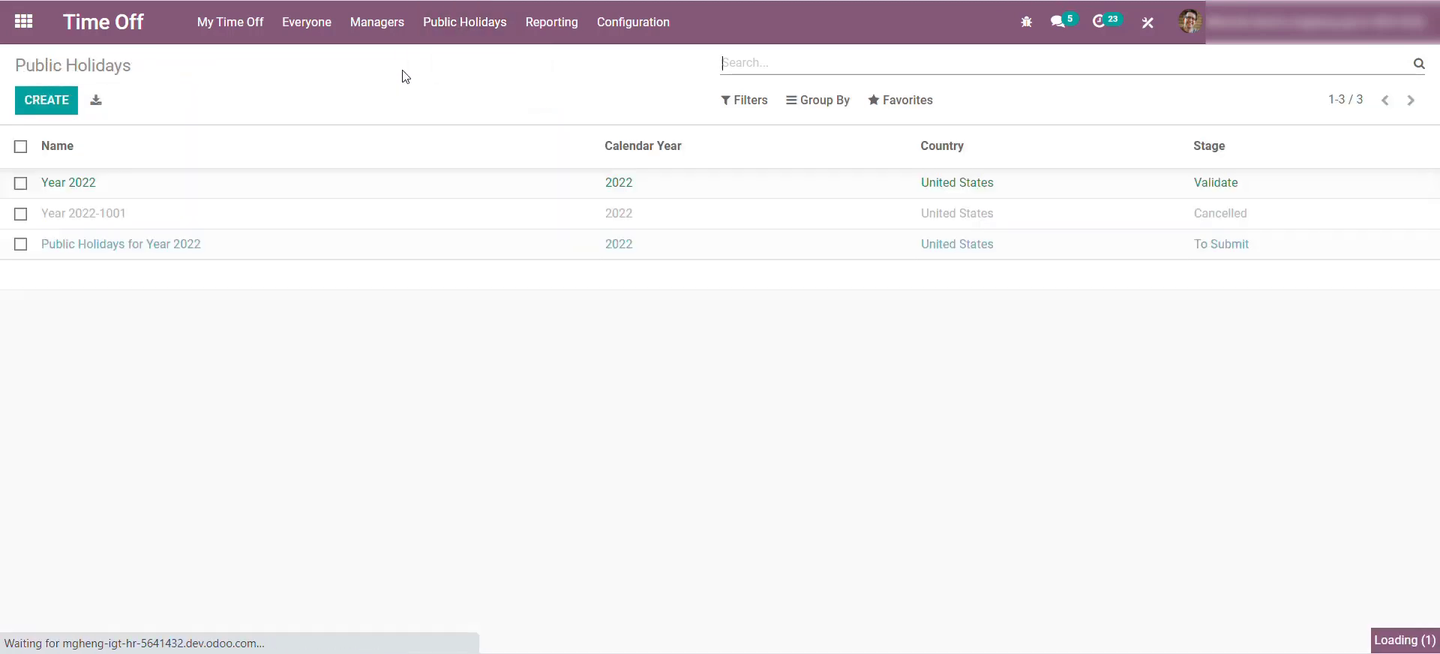
pyautogui.click(74, 246)
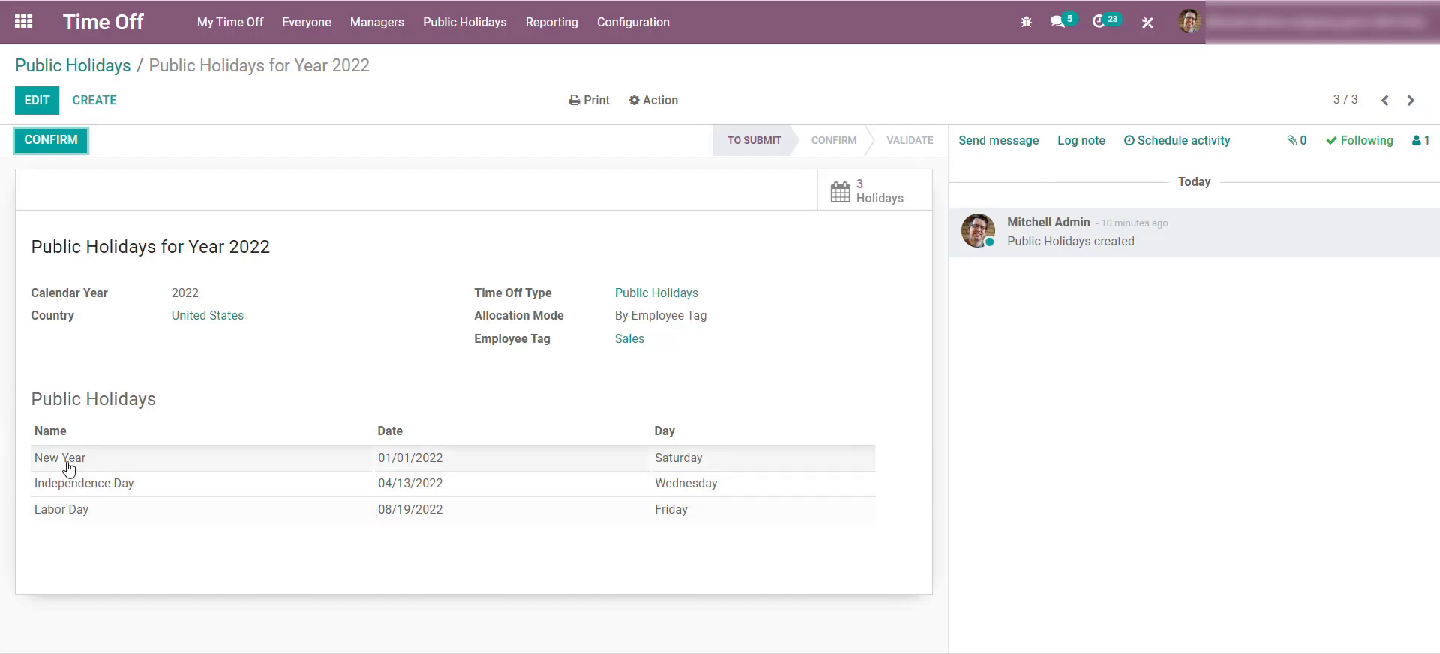
pyautogui.click(37, 100)
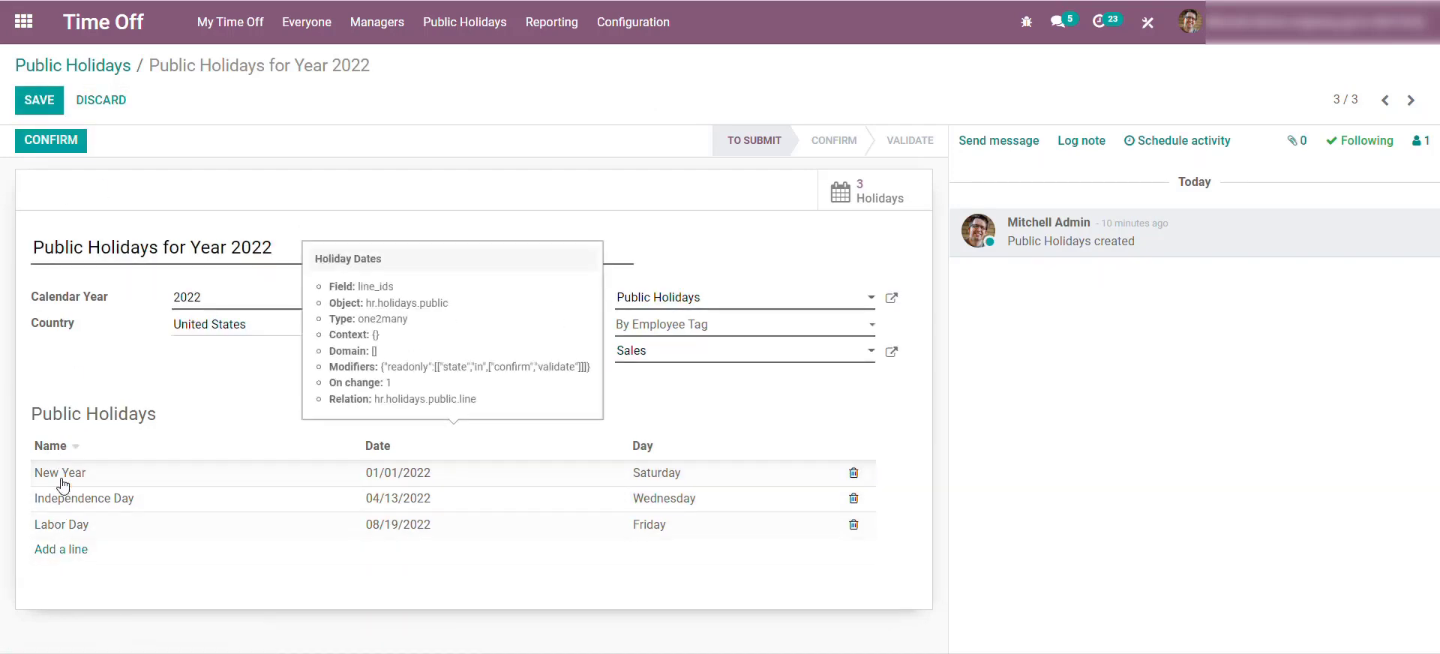
# Examine the record's Time Off Type and the available Allocation Mode options, keep By Employee Tag, and save
pyautogui.click(734, 305)
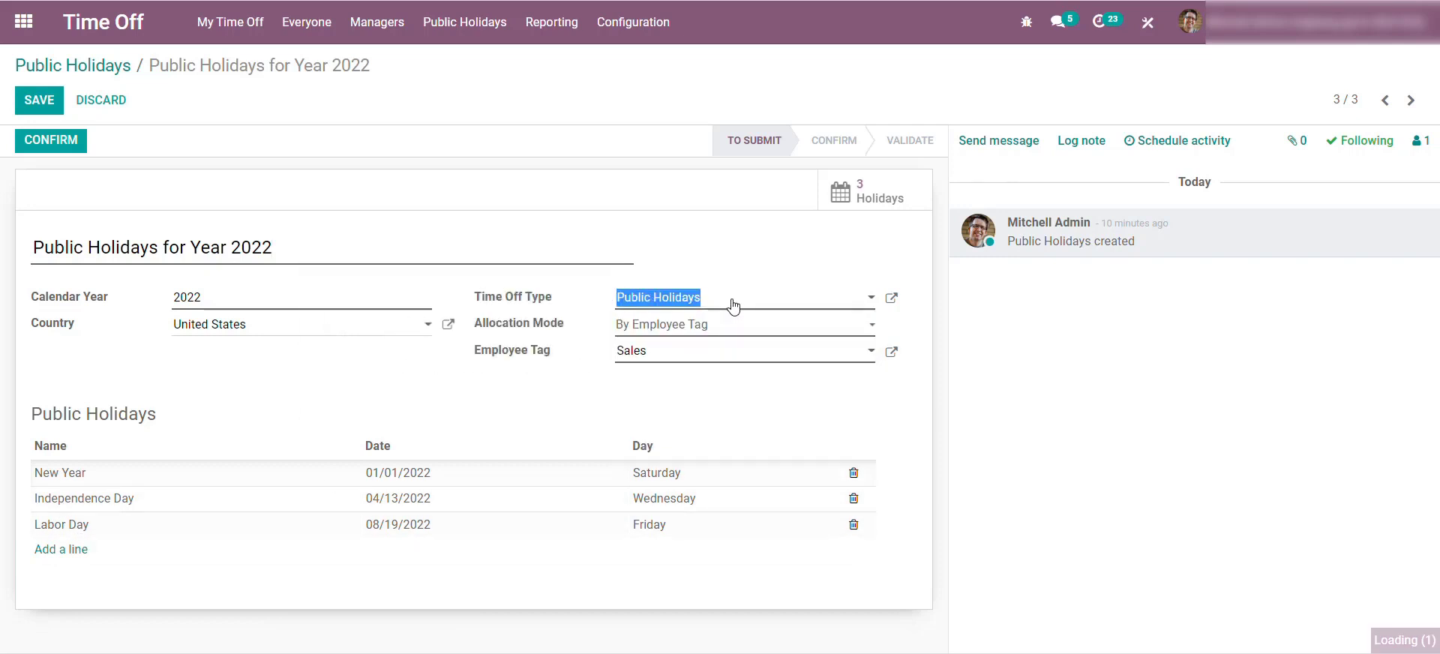
pyautogui.click(747, 260)
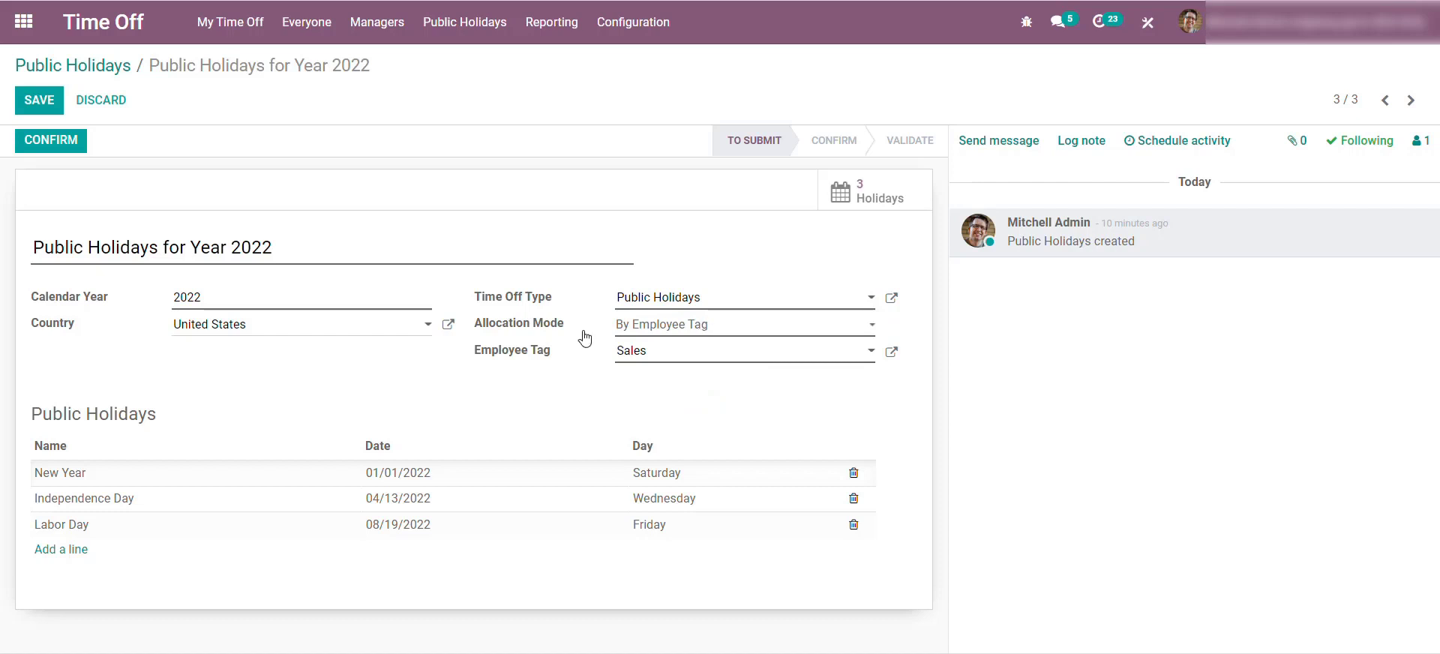
pyautogui.tripleClick(498, 331)
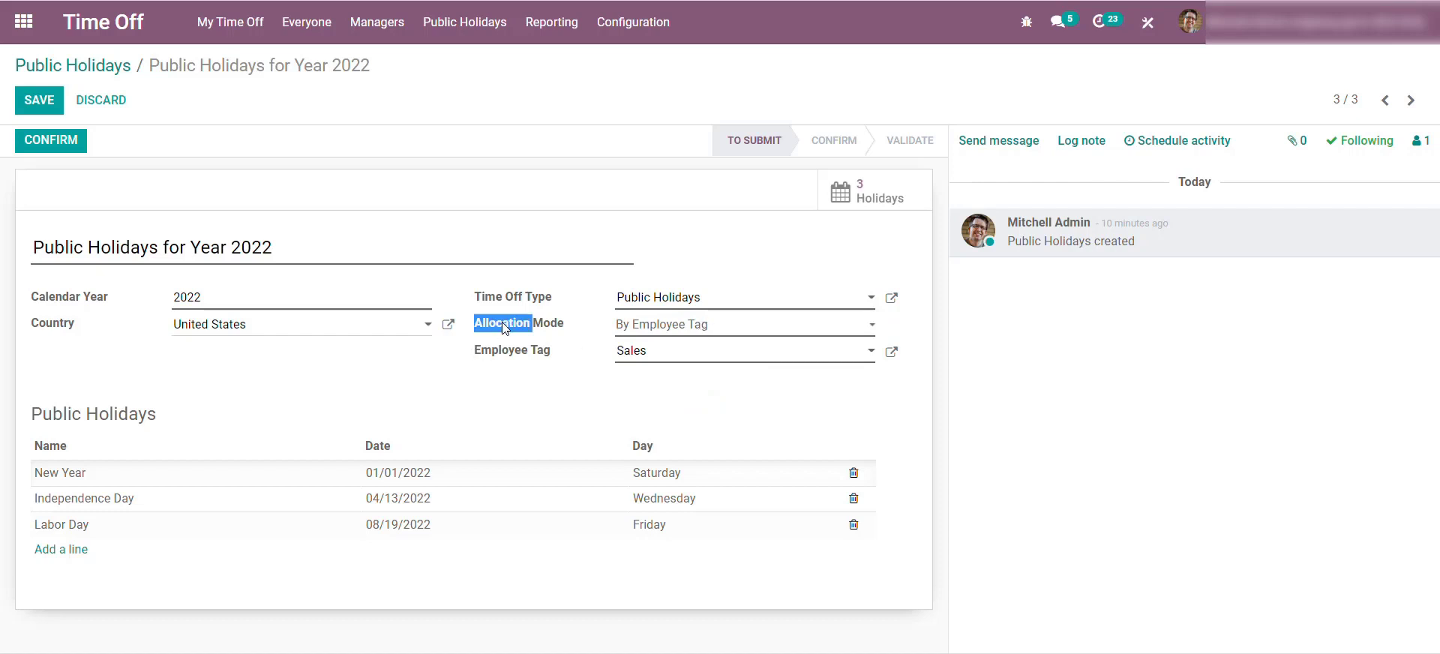
pyautogui.click(741, 325)
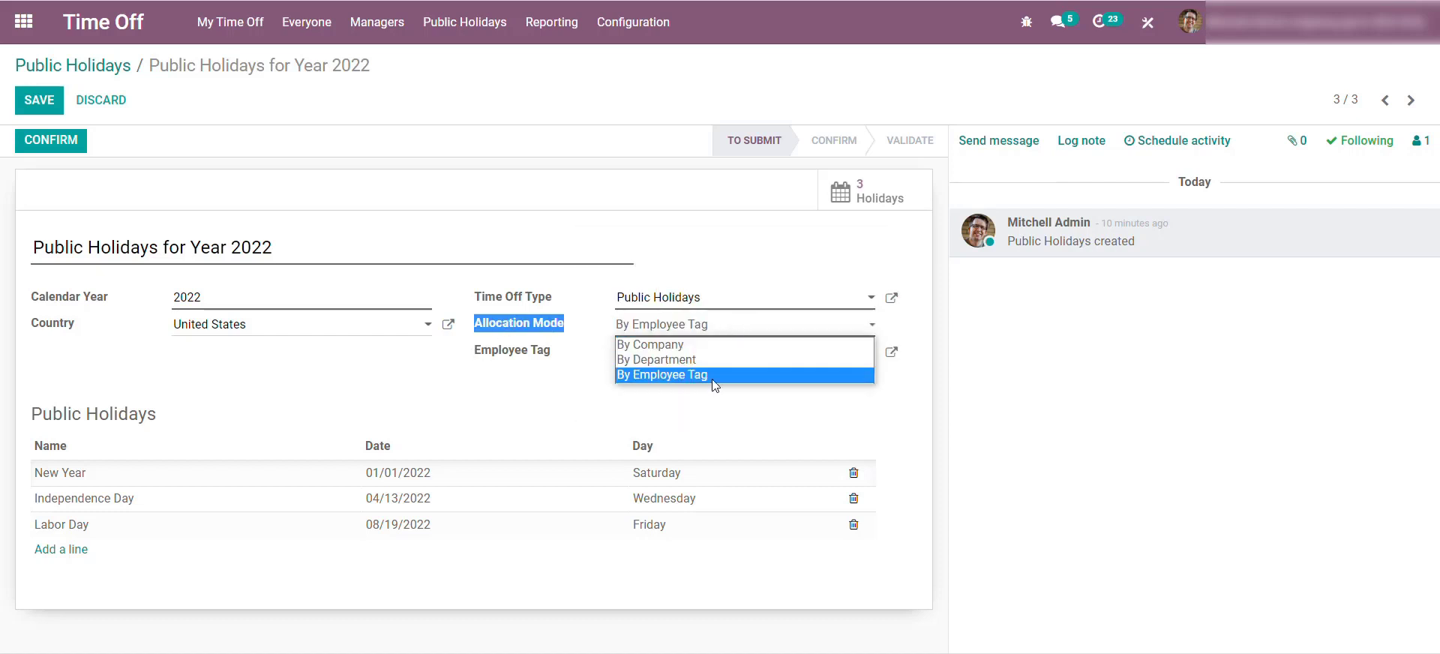
pyautogui.click(733, 419)
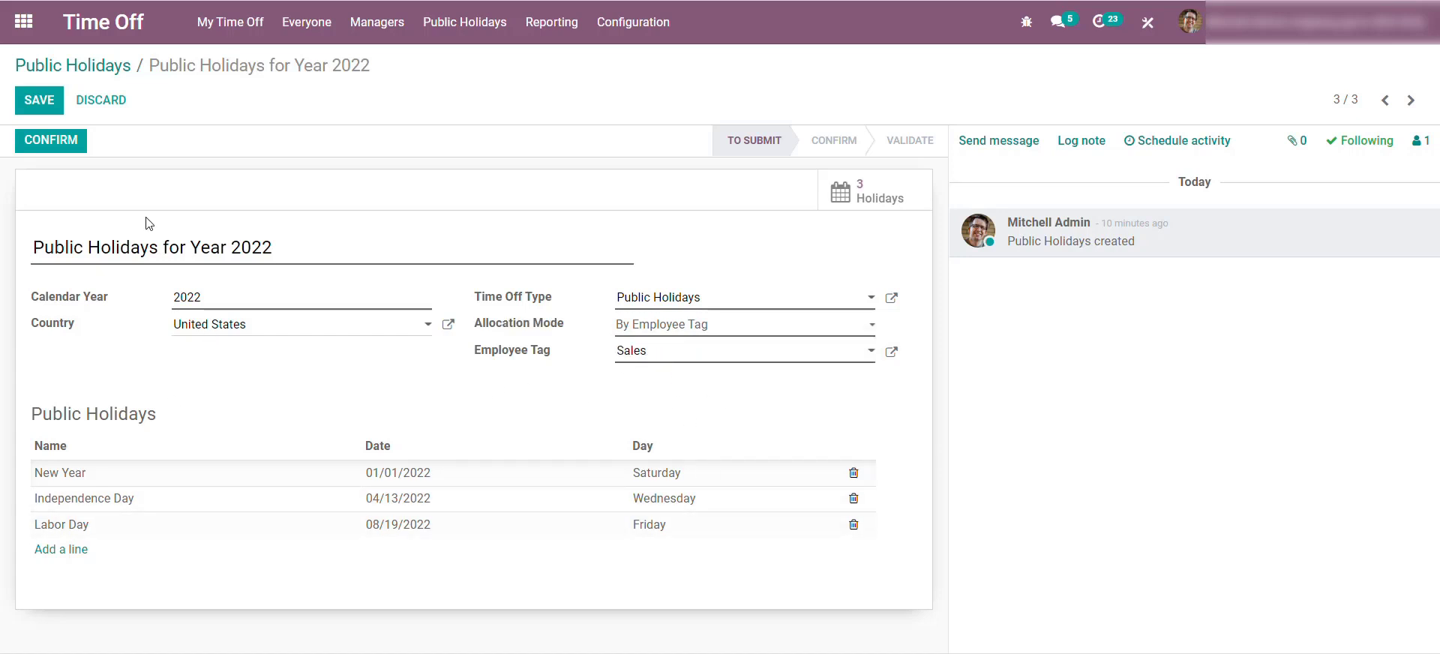
pyautogui.click(42, 109)
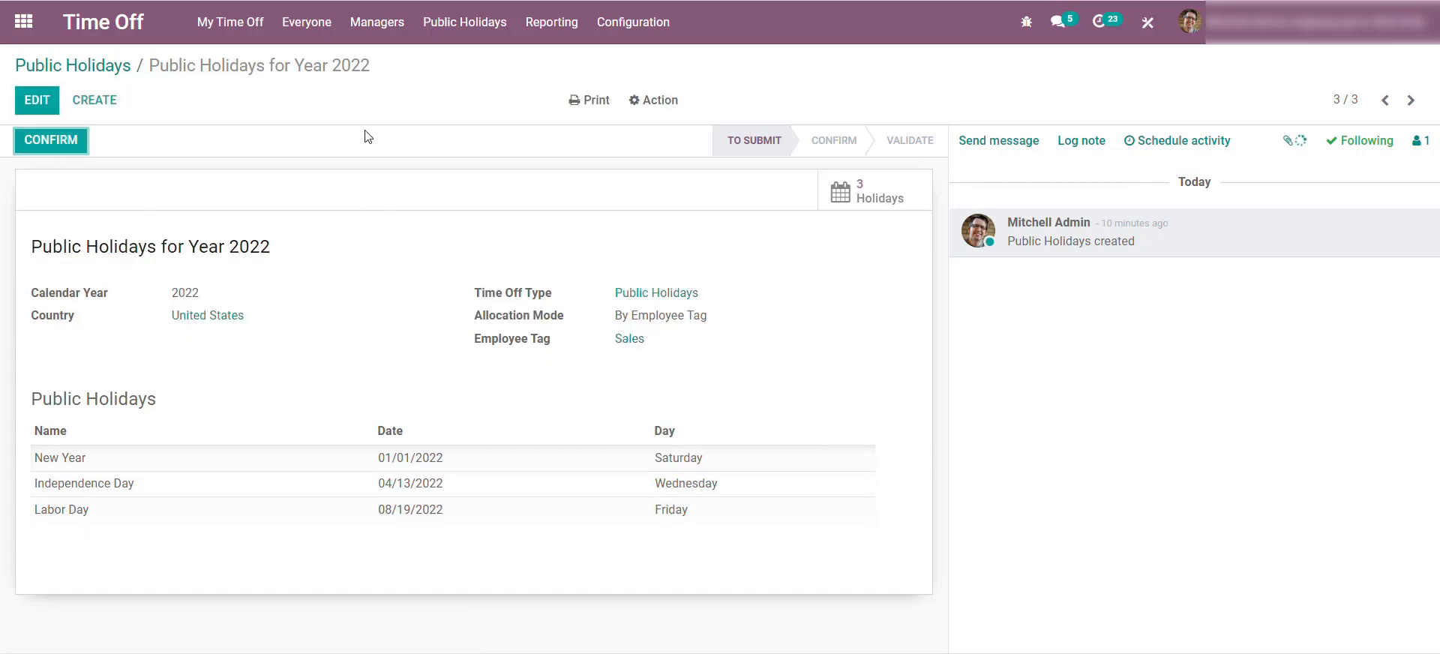
# Confirm the Public Holidays for Year 2022 record and try to create its holidays for the tagged employees
pyautogui.click(54, 141)
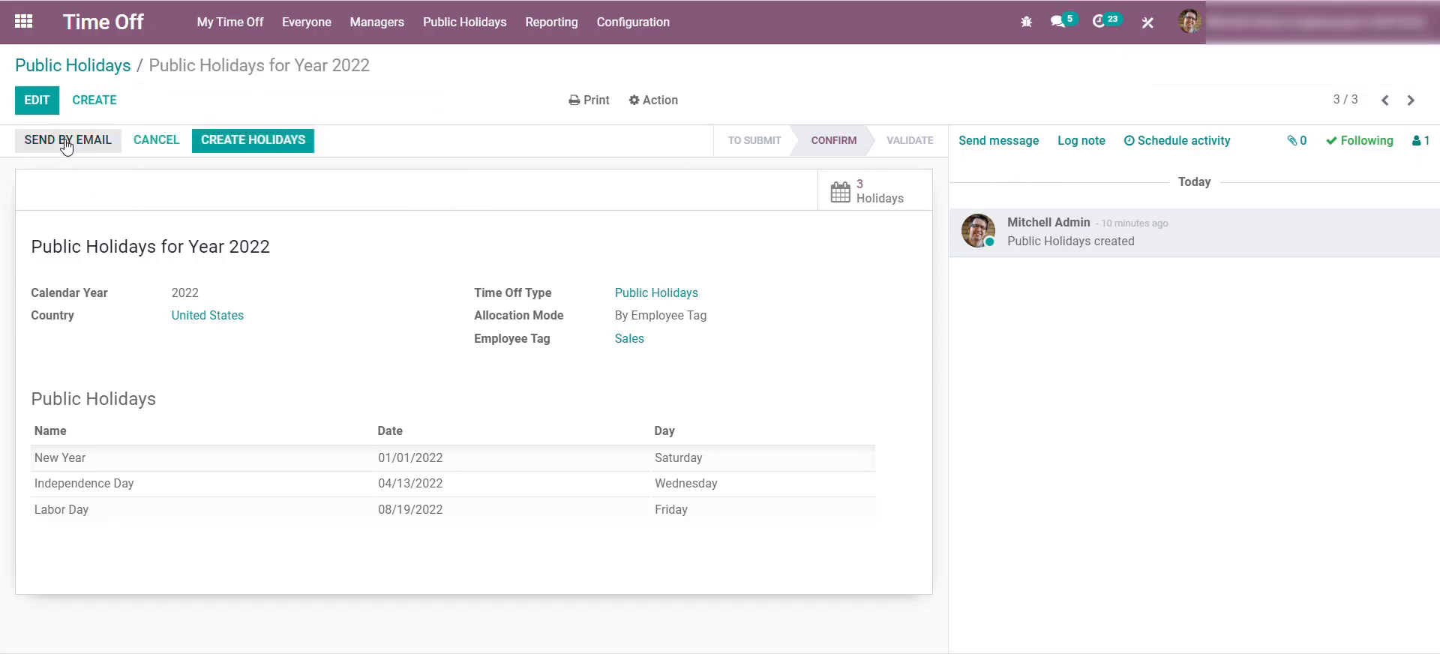
pyautogui.click(259, 141)
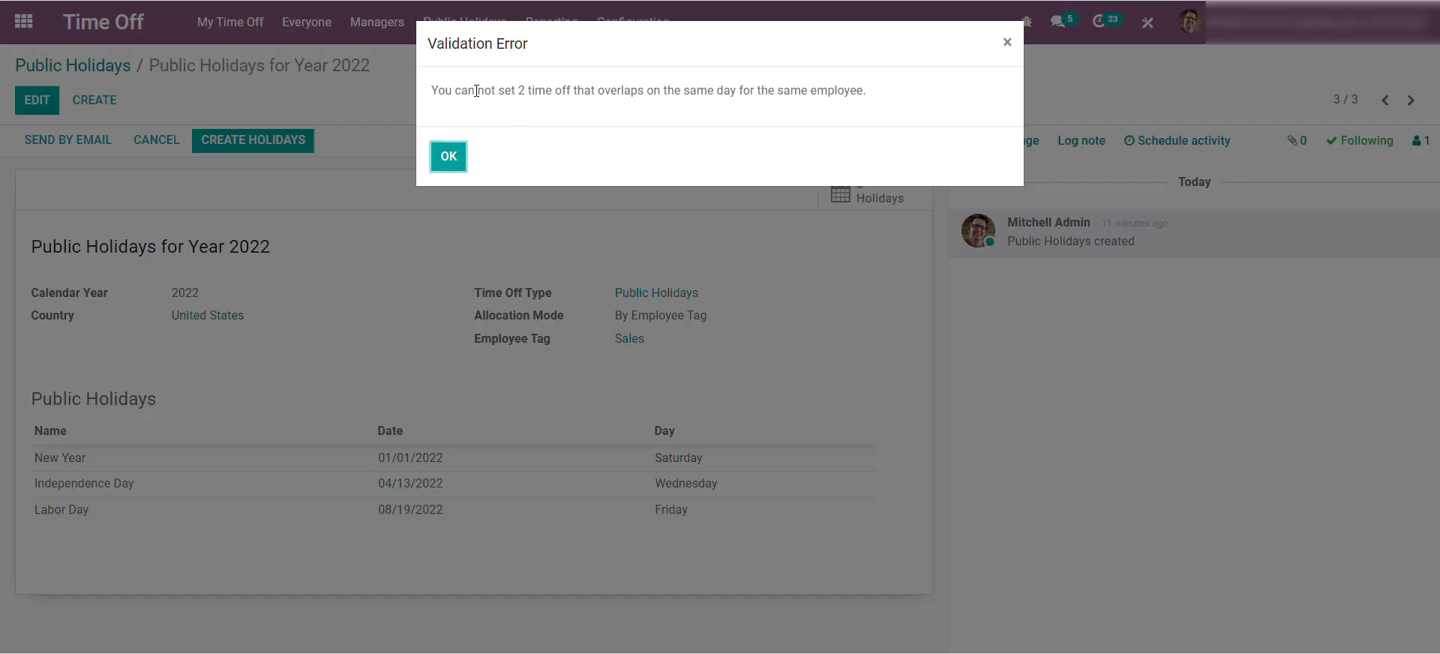
pyautogui.tripleClick(476, 91)
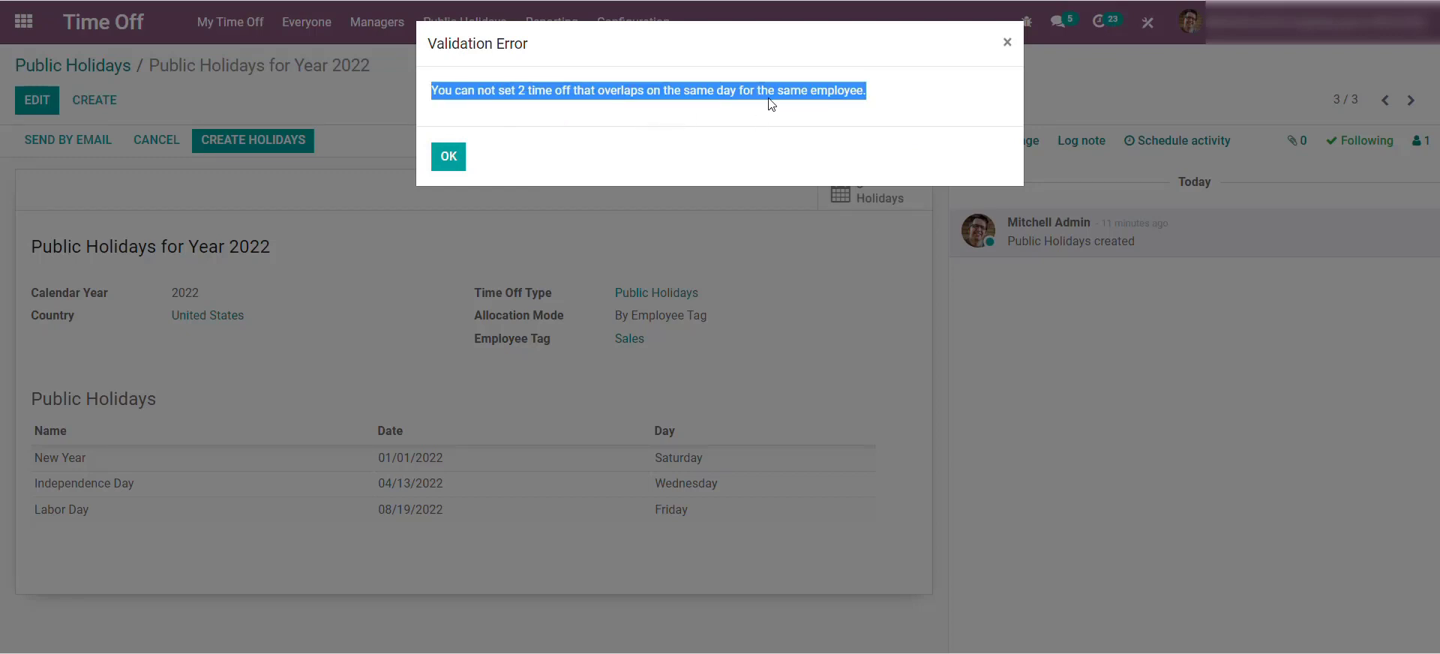
pyautogui.click(448, 158)
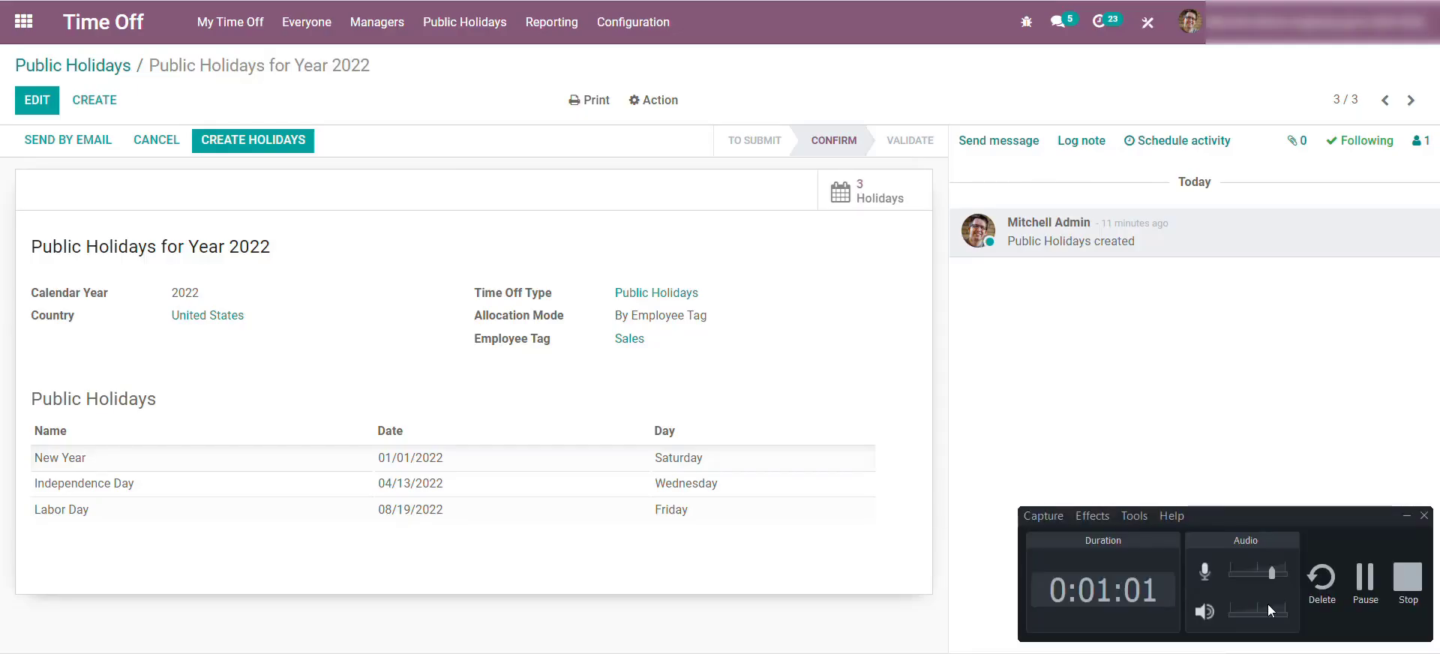
pyautogui.click(1365, 579)
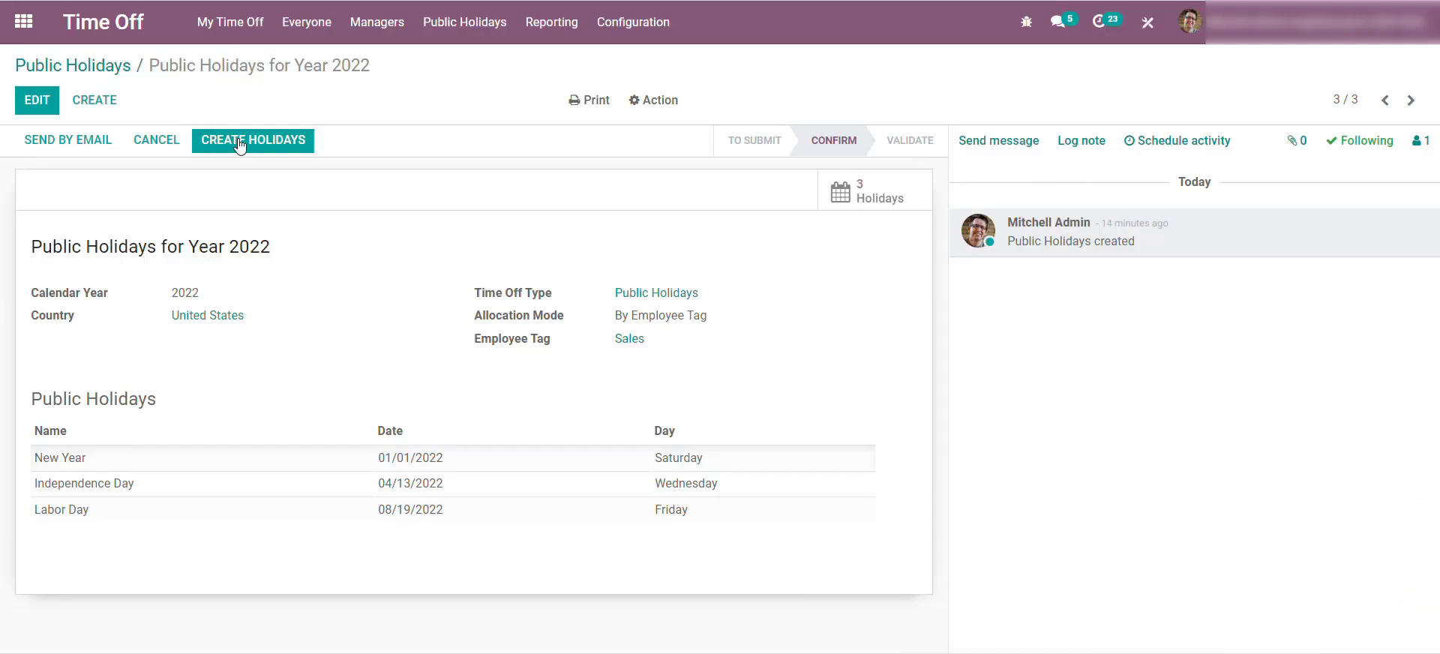
pyautogui.click(253, 143)
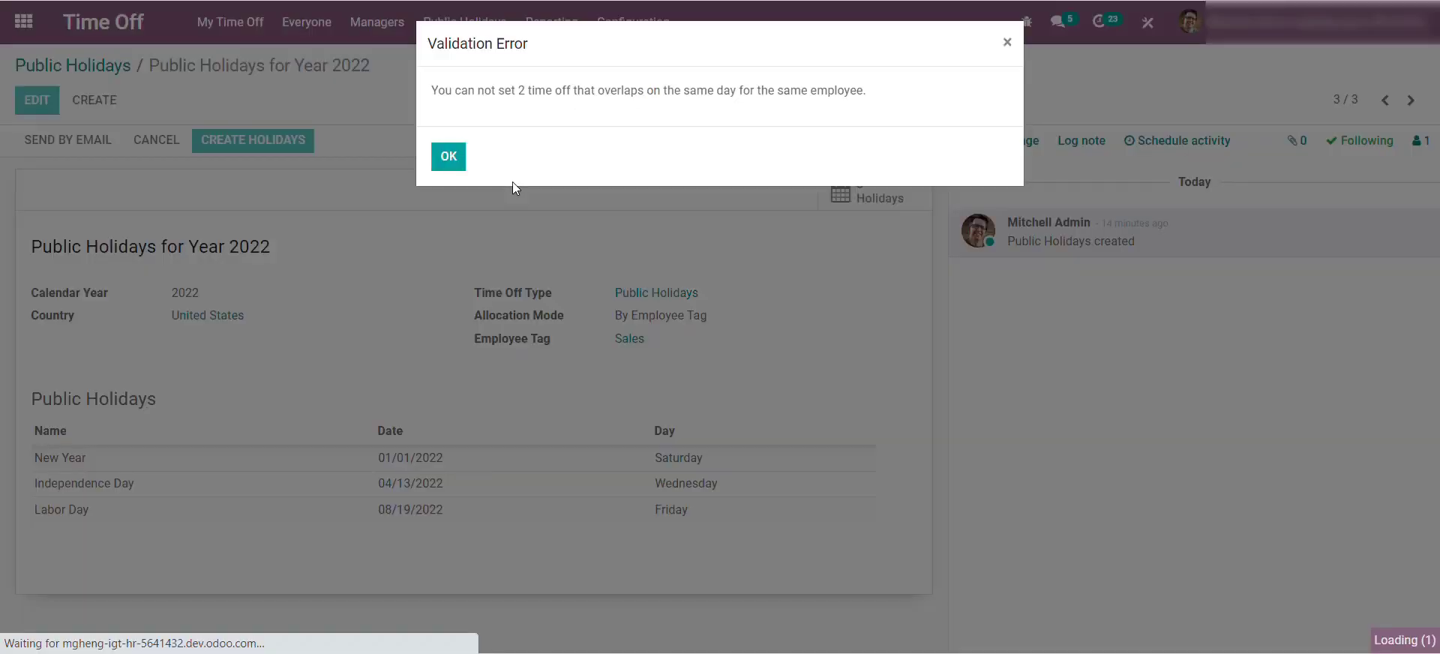
pyautogui.click(447, 159)
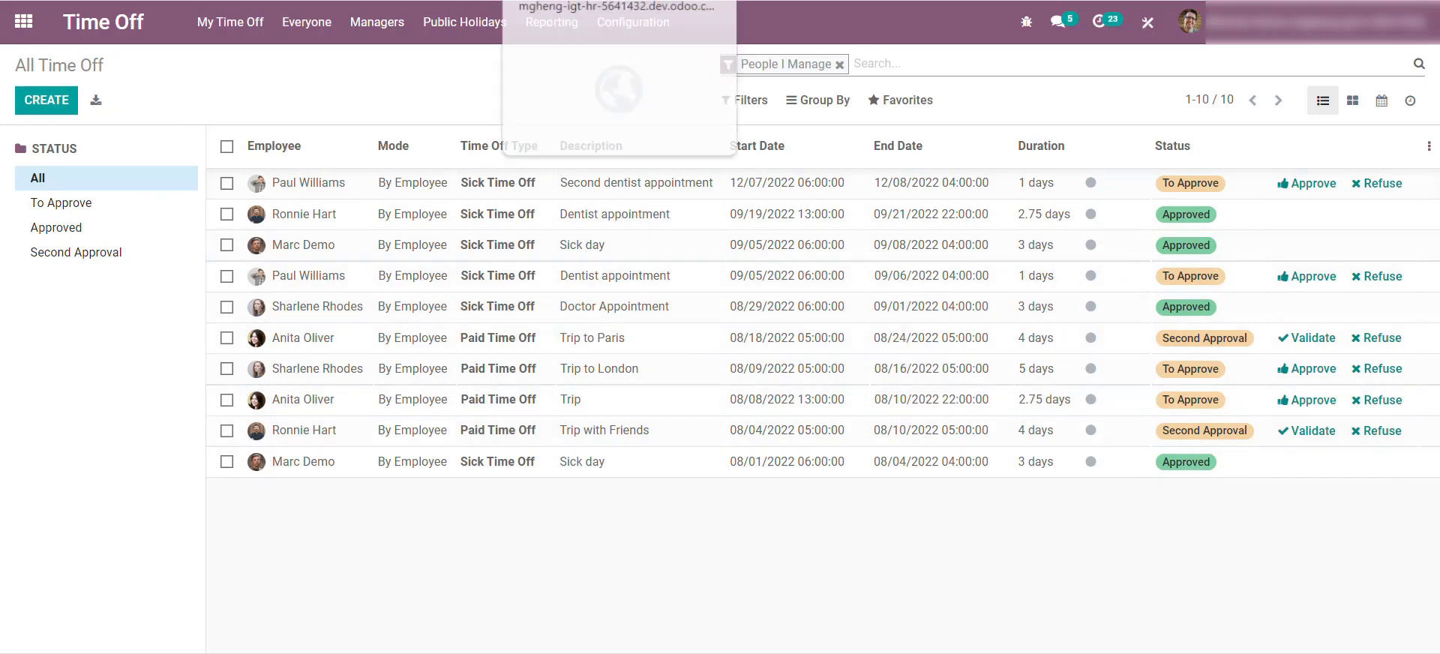
# Cancel the confirmed Public Holidays for Year 2022 record, set it back to draft and save it
pyautogui.hotkey('ctrl', 'Tab')
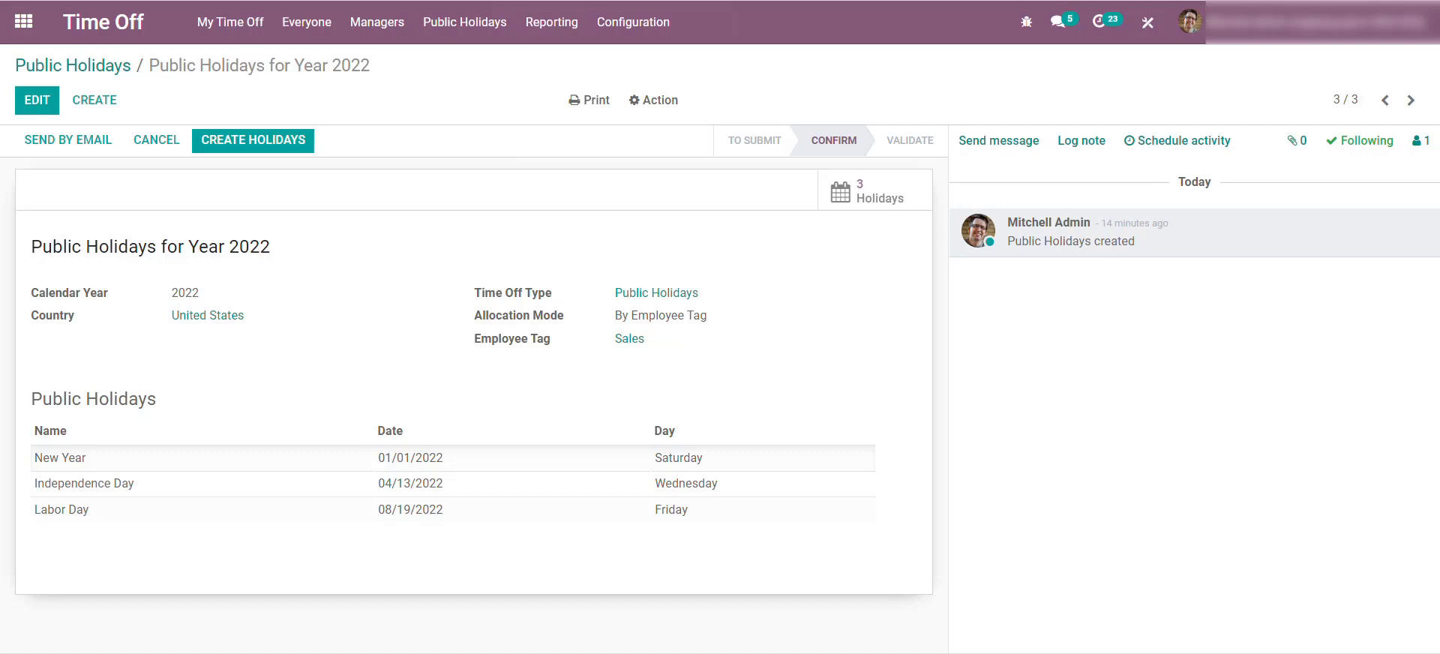
pyautogui.hotkey('ctrl', 'Tab')
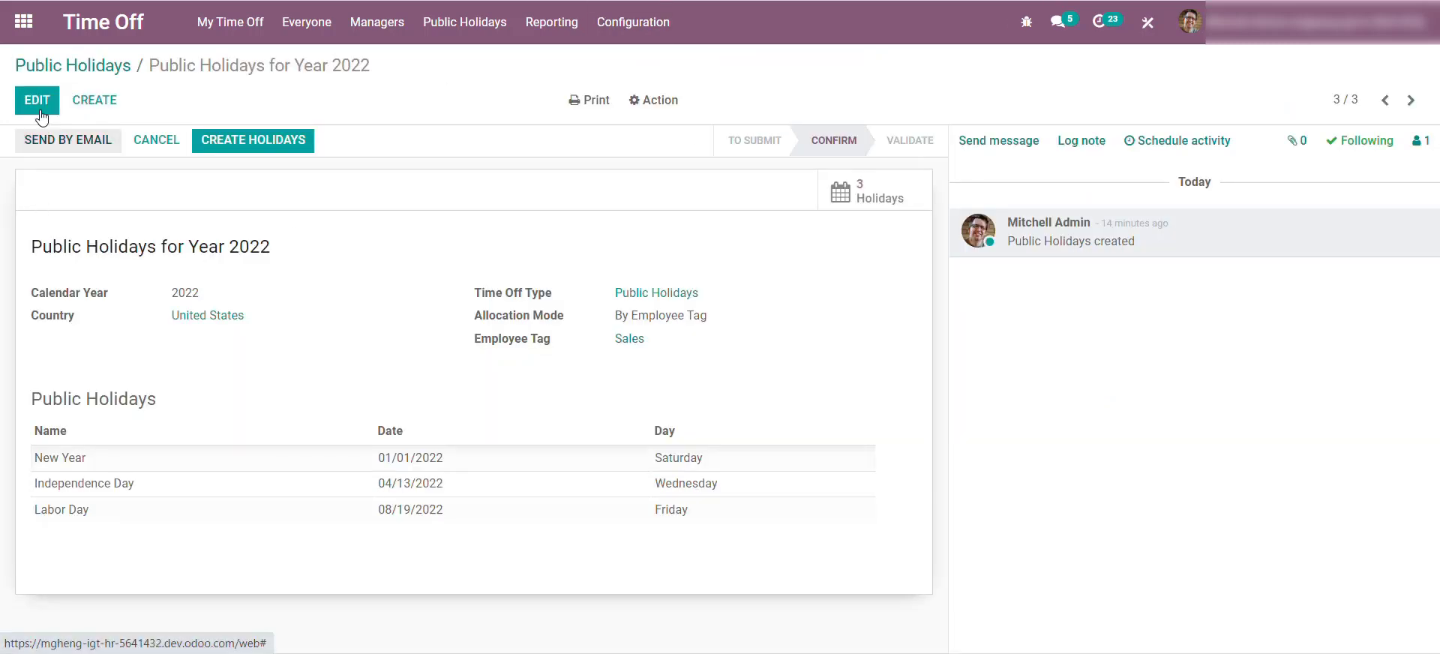
pyautogui.click(40, 106)
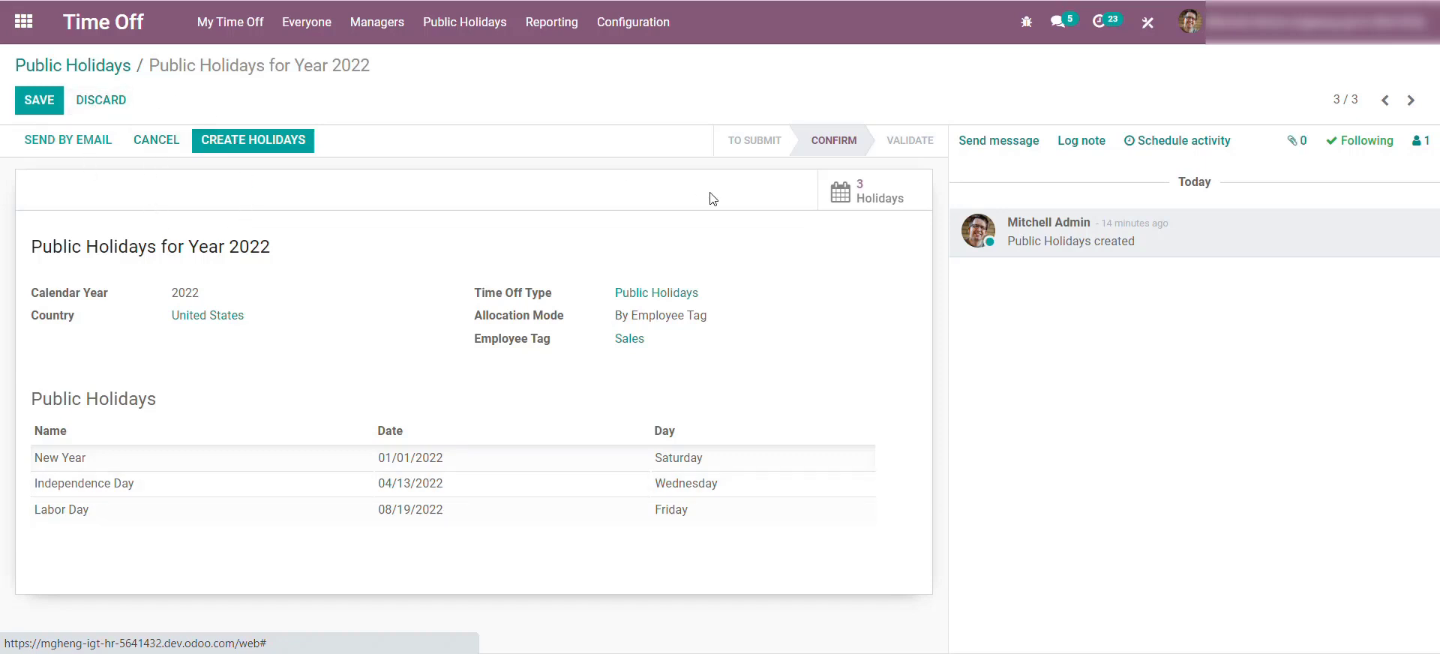
pyautogui.click(155, 140)
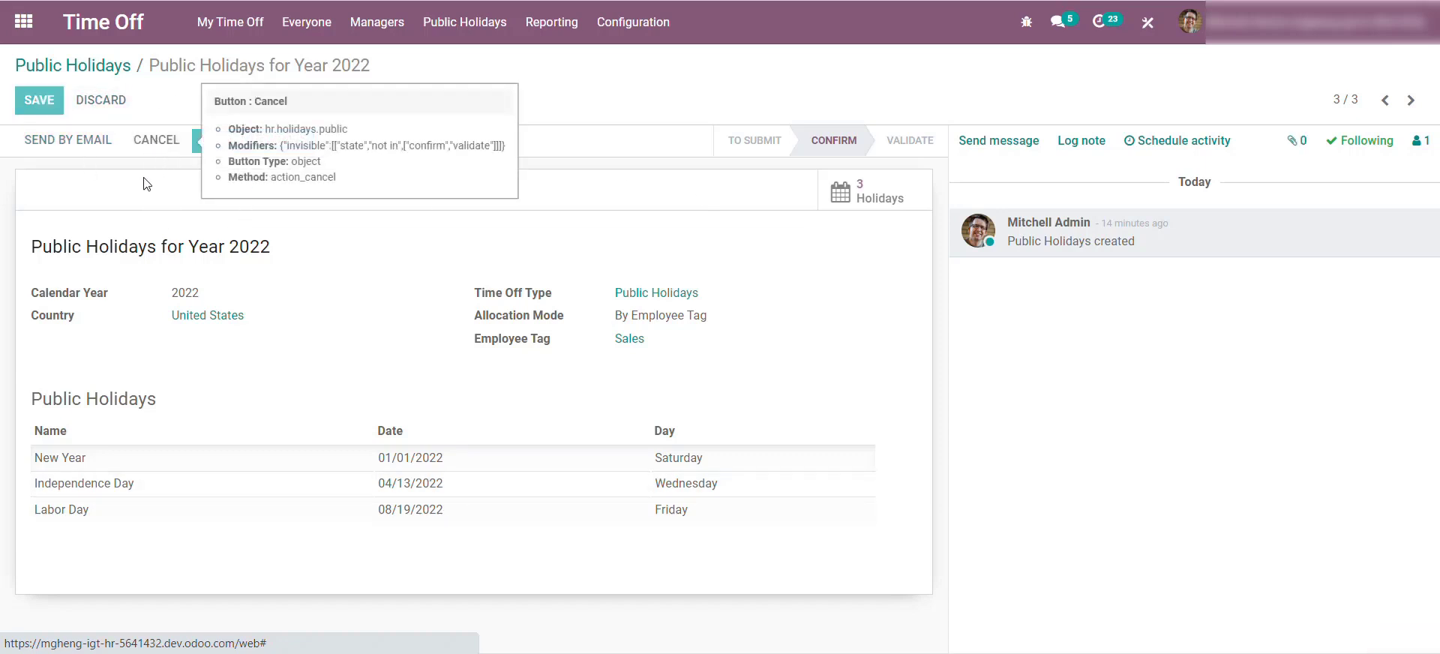
pyautogui.click(54, 143)
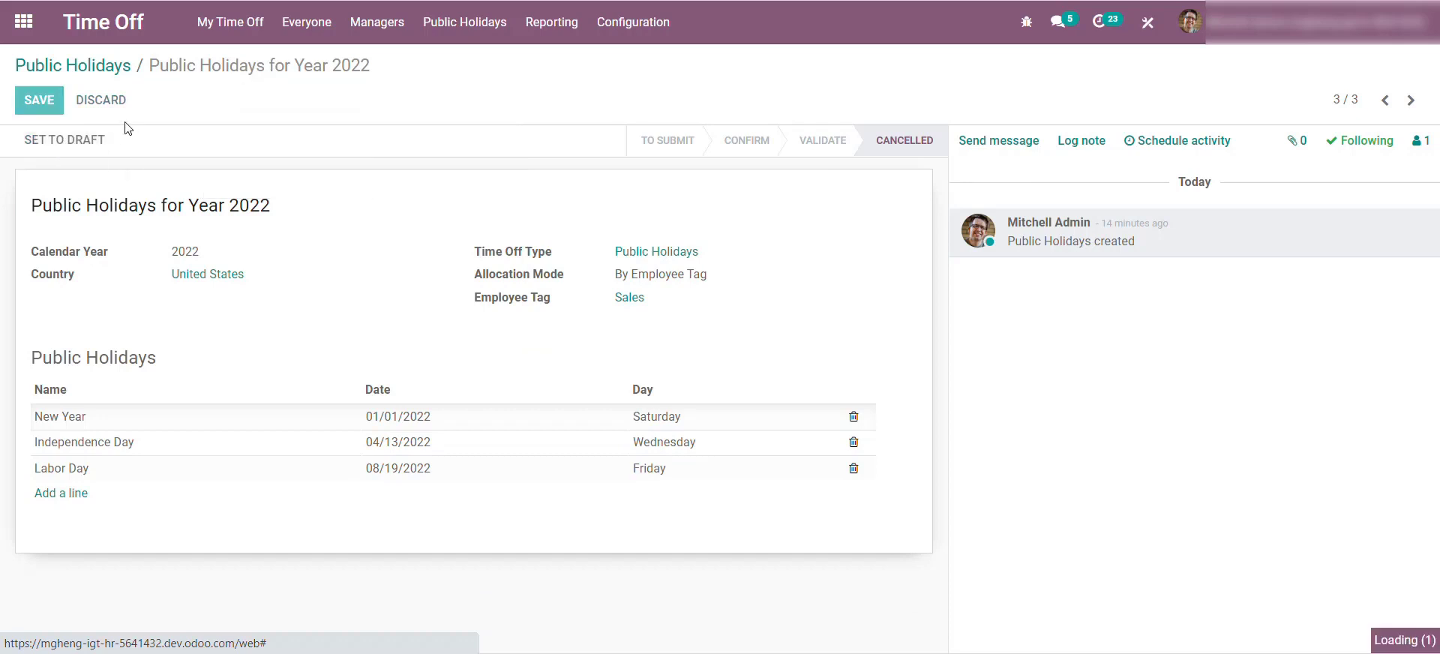
pyautogui.click(35, 103)
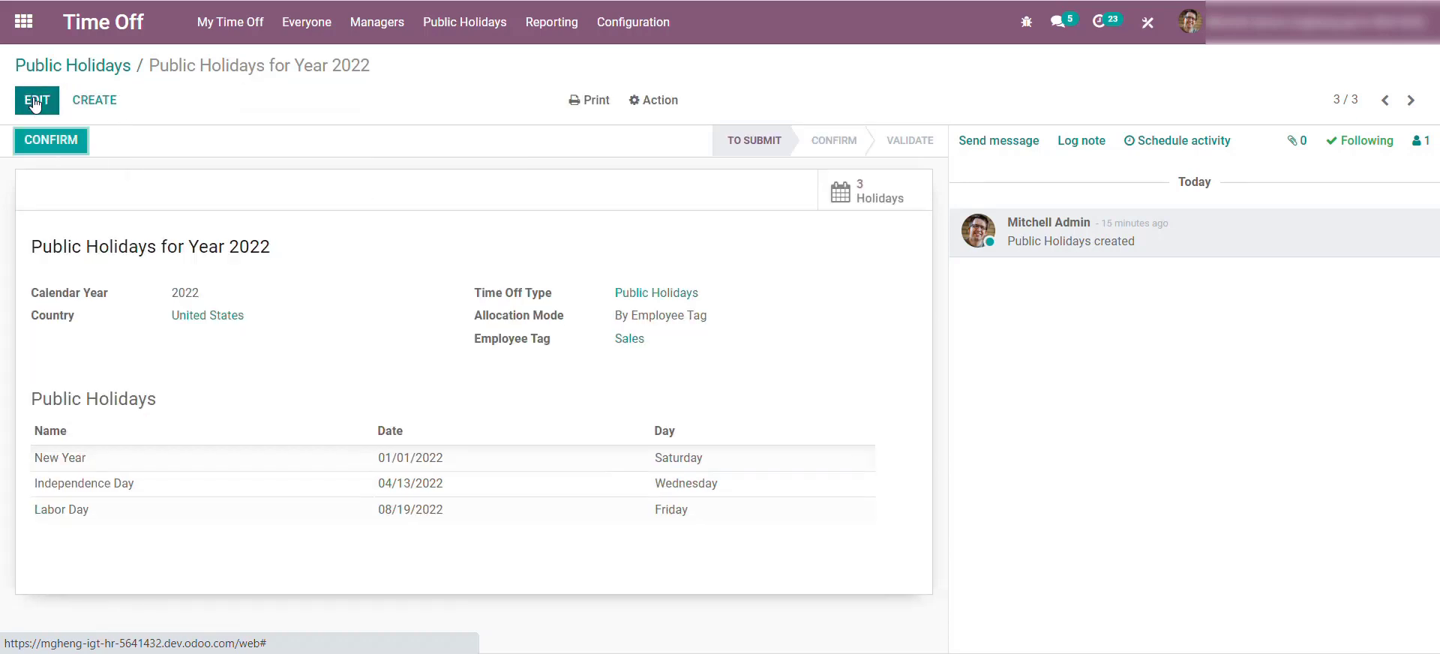
# Edit the public holidays record and set the Independence Day date to 03/14/2022
pyautogui.click(36, 95)
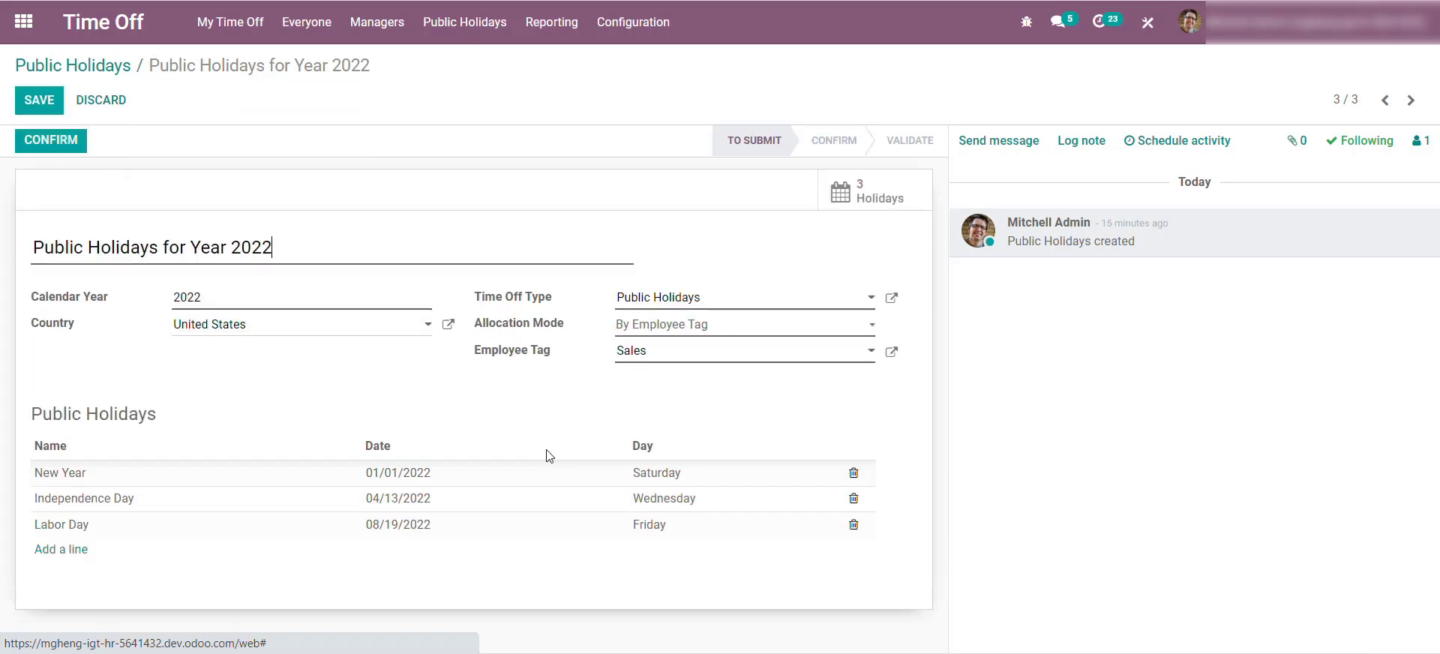
pyautogui.click(422, 500)
pyautogui.click(473, 507)
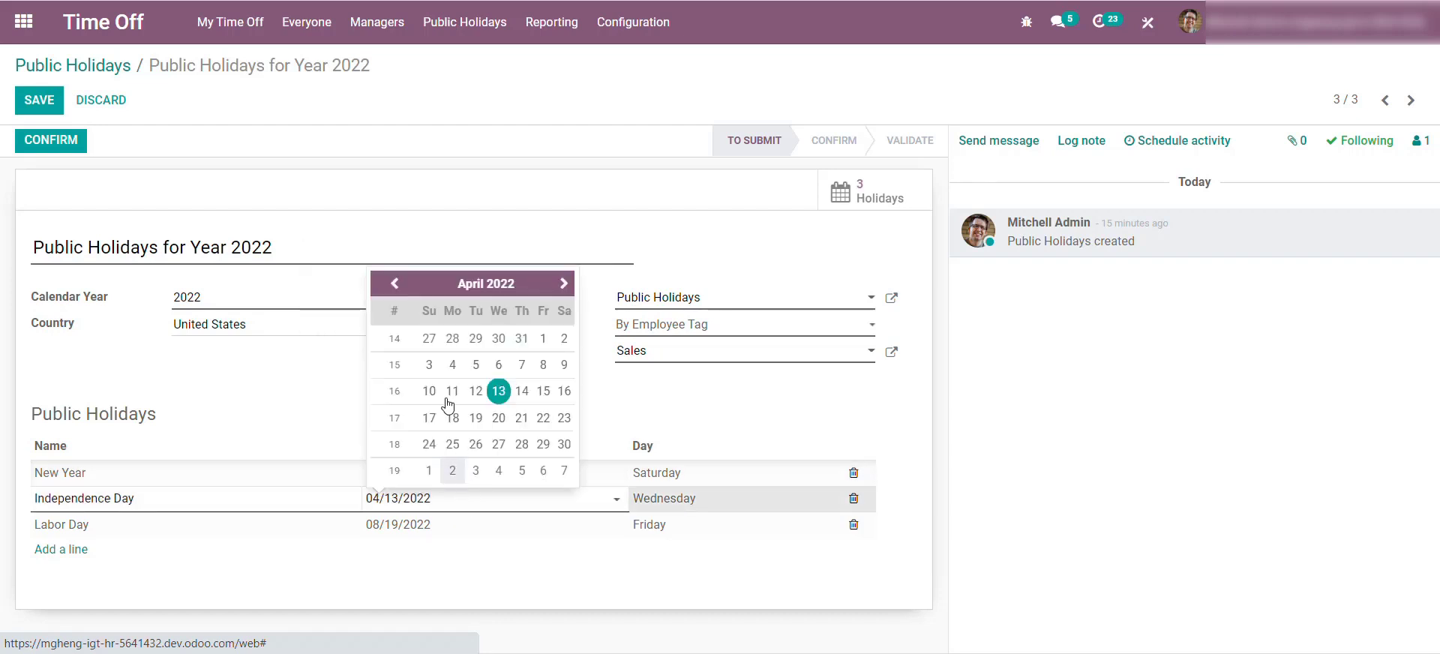
pyautogui.click(396, 285)
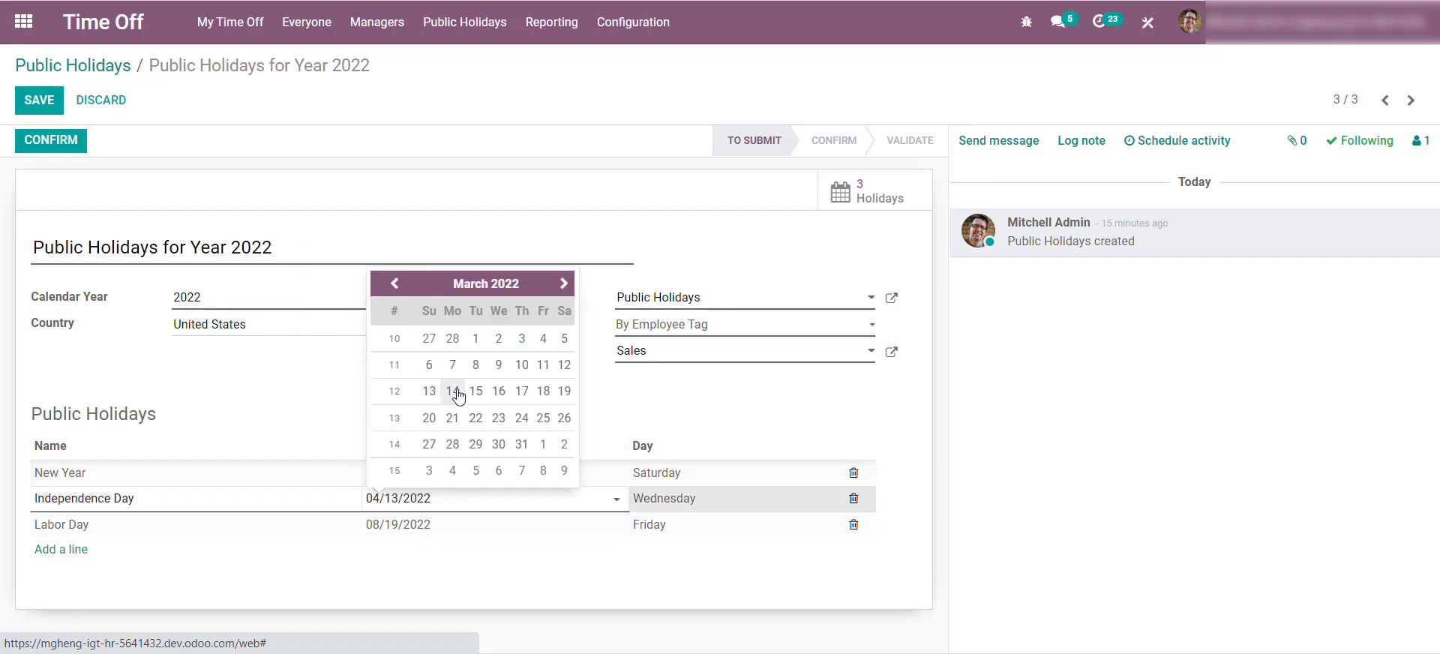
pyautogui.click(452, 391)
# Set the Labor Day date to 02/16/2022 and save the public holidays record
pyautogui.click(445, 530)
pyautogui.click(446, 528)
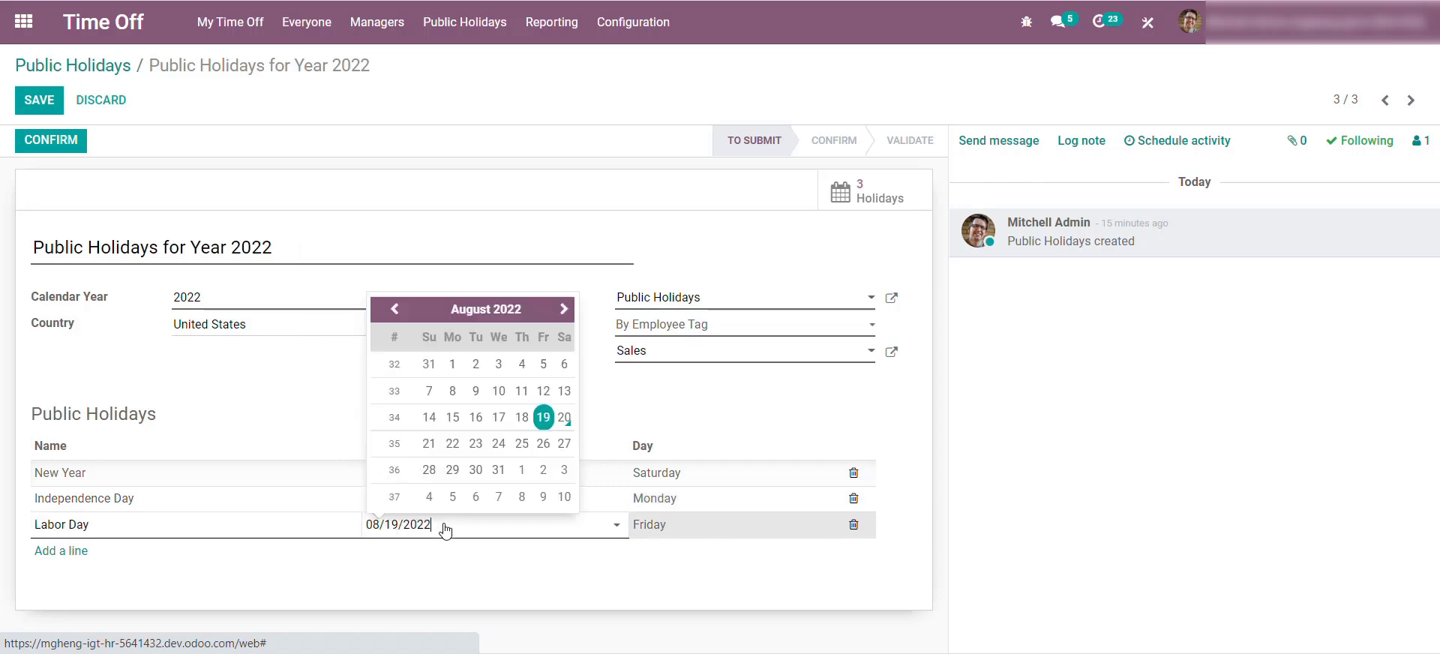
pyautogui.click(389, 310)
pyautogui.click(389, 311)
pyautogui.click(389, 311)
pyautogui.click(390, 311)
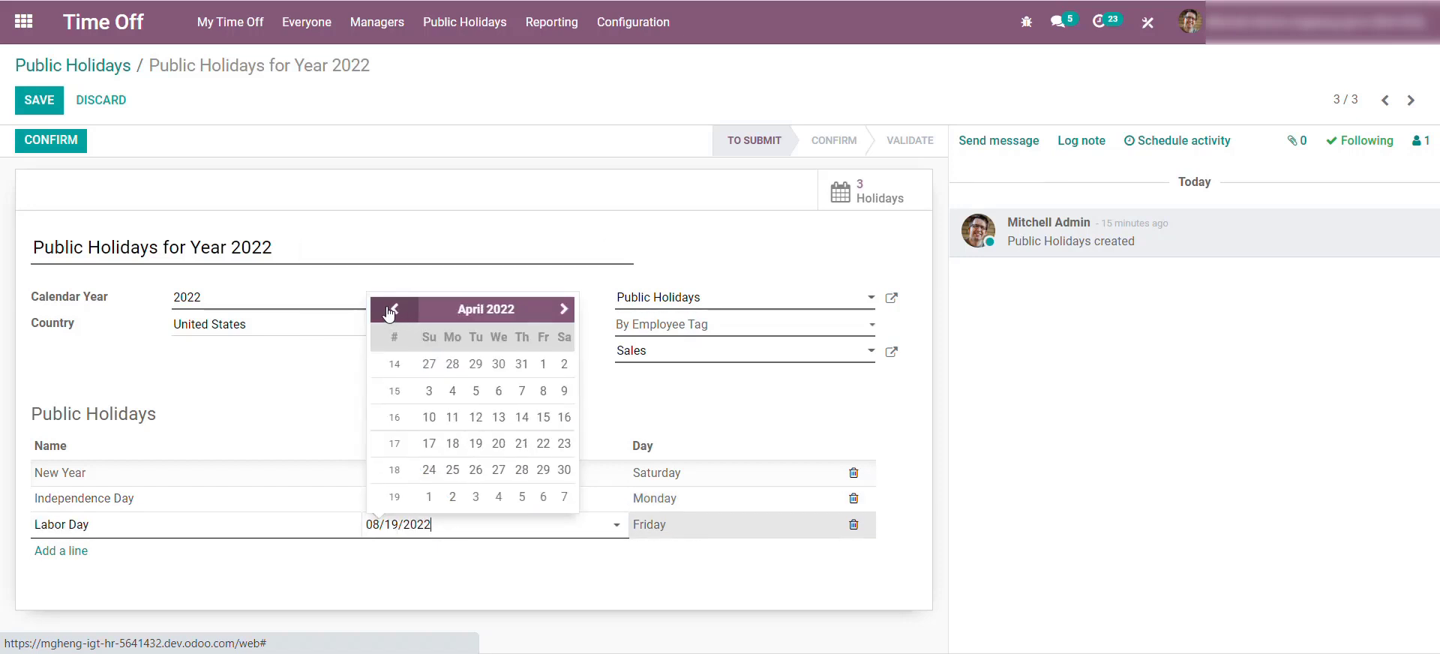
pyautogui.click(389, 311)
pyautogui.click(390, 310)
pyautogui.click(498, 417)
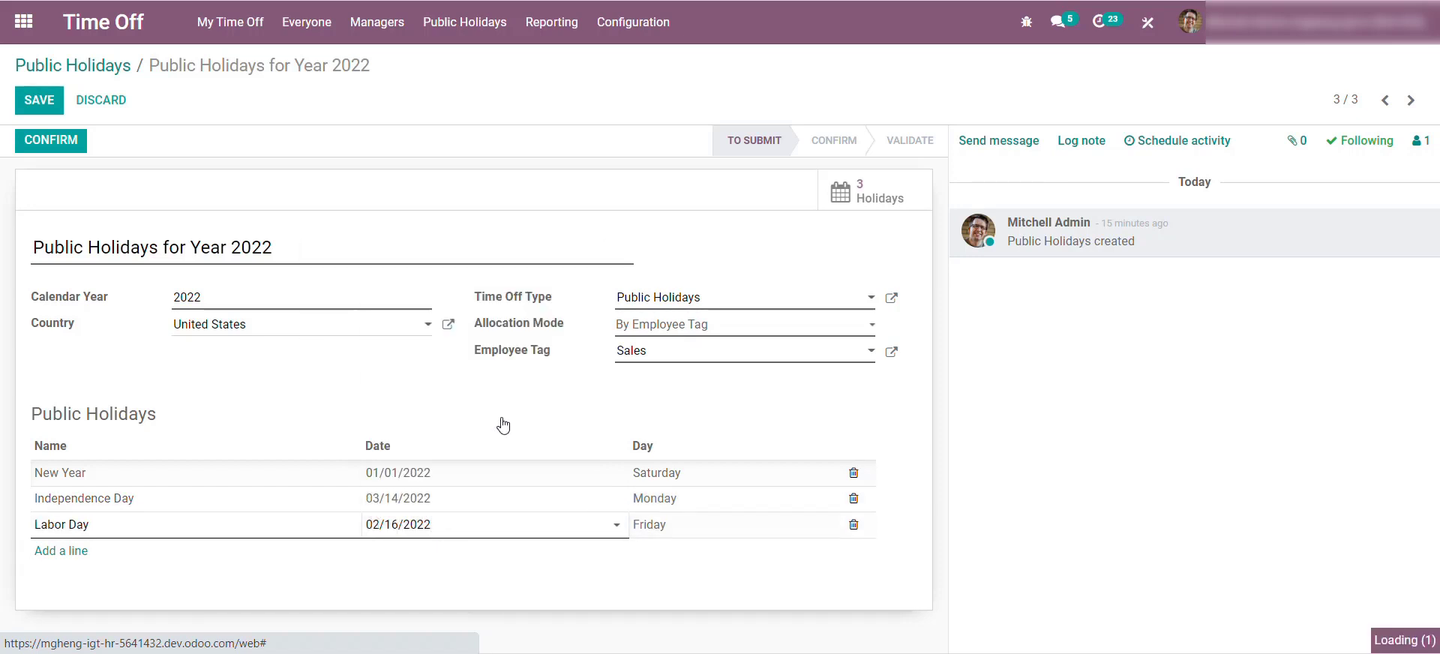
pyautogui.click(41, 102)
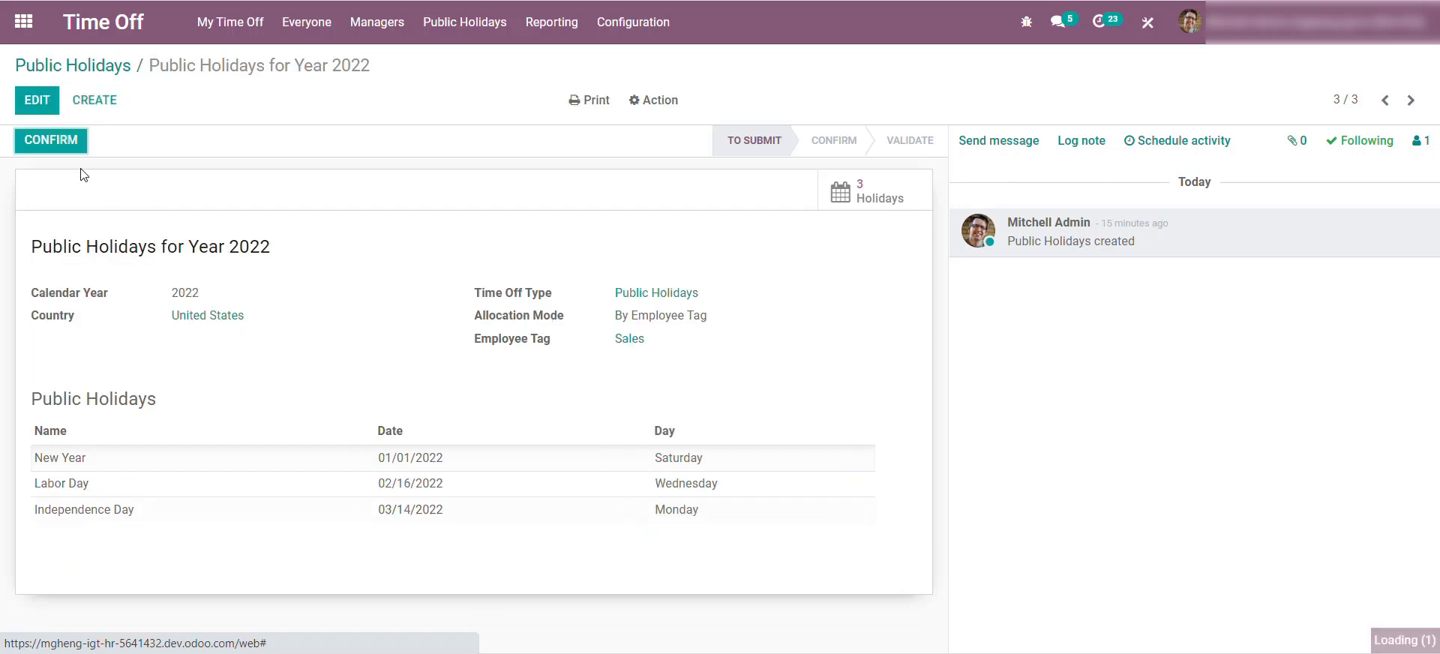
# Confirm the updated public holidays record and create its holidays
pyautogui.click(51, 143)
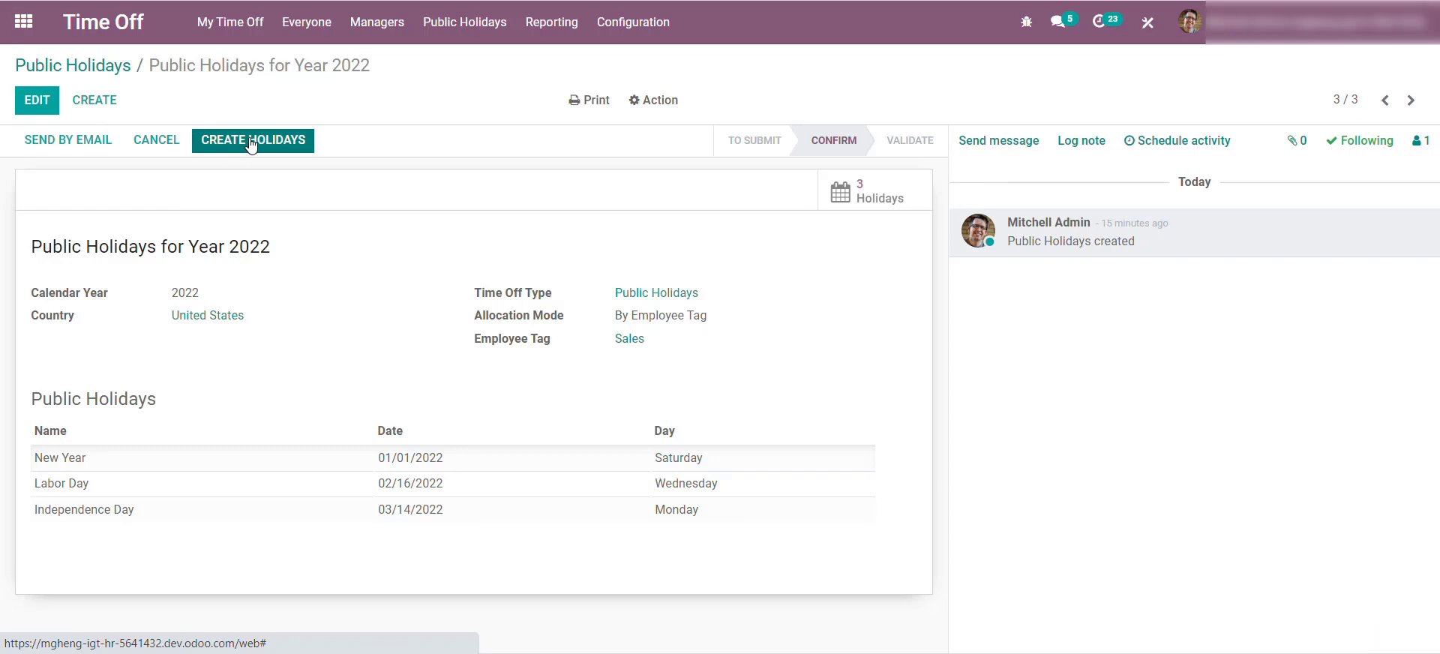
pyautogui.click(251, 145)
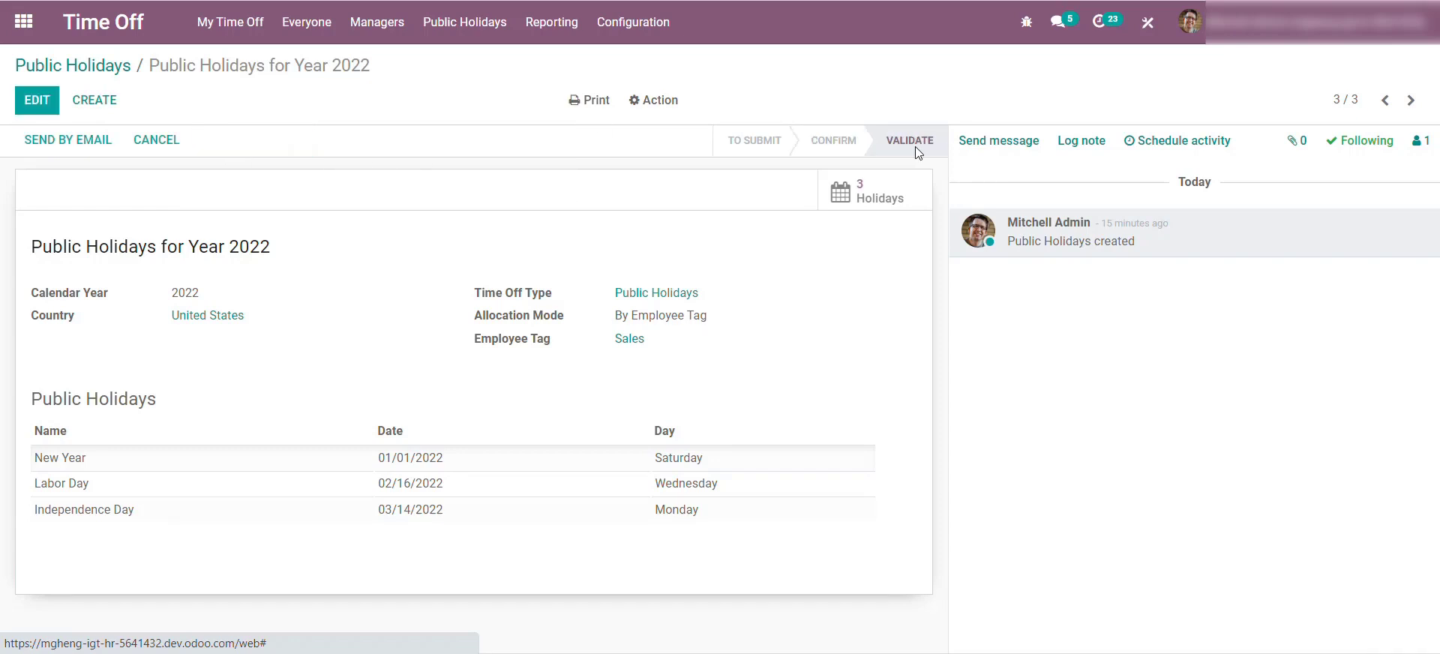
# Go to the All Time Off list and remove the People I Manage filter to review every employee's requests
pyautogui.hotkey('alt', 'Left')
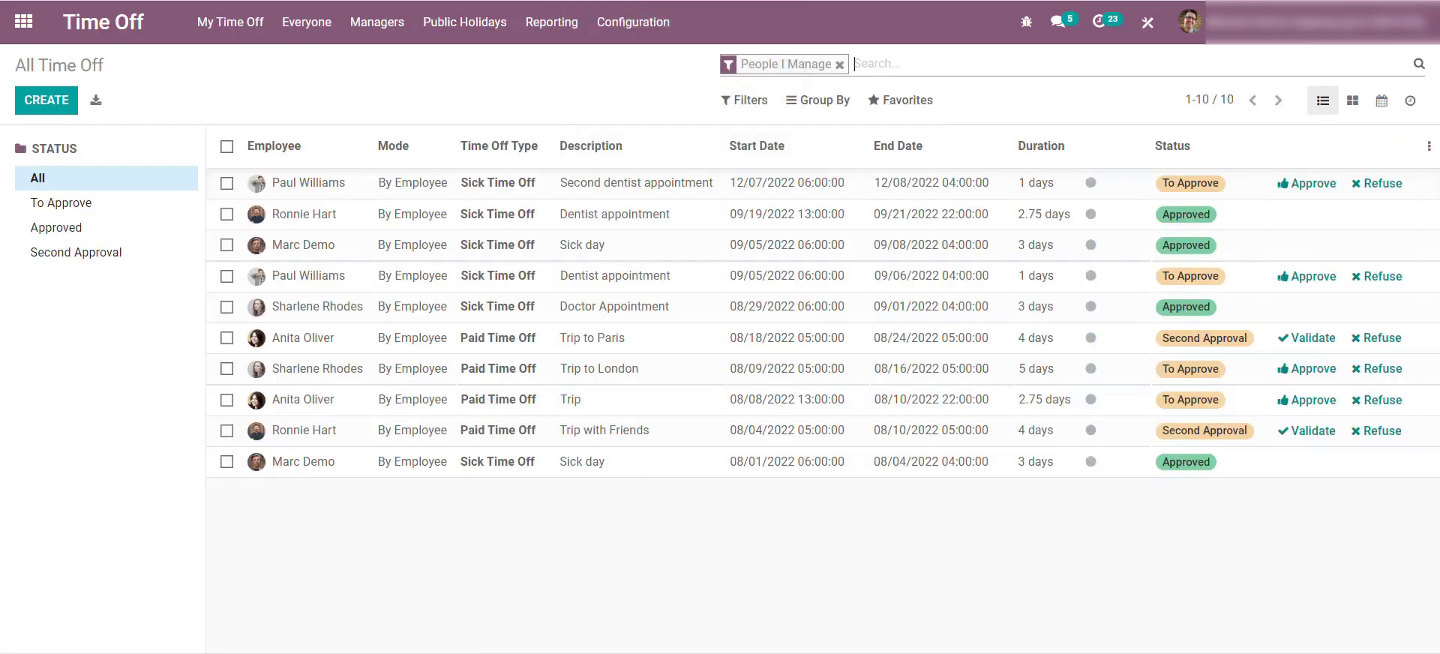
pyautogui.click(840, 65)
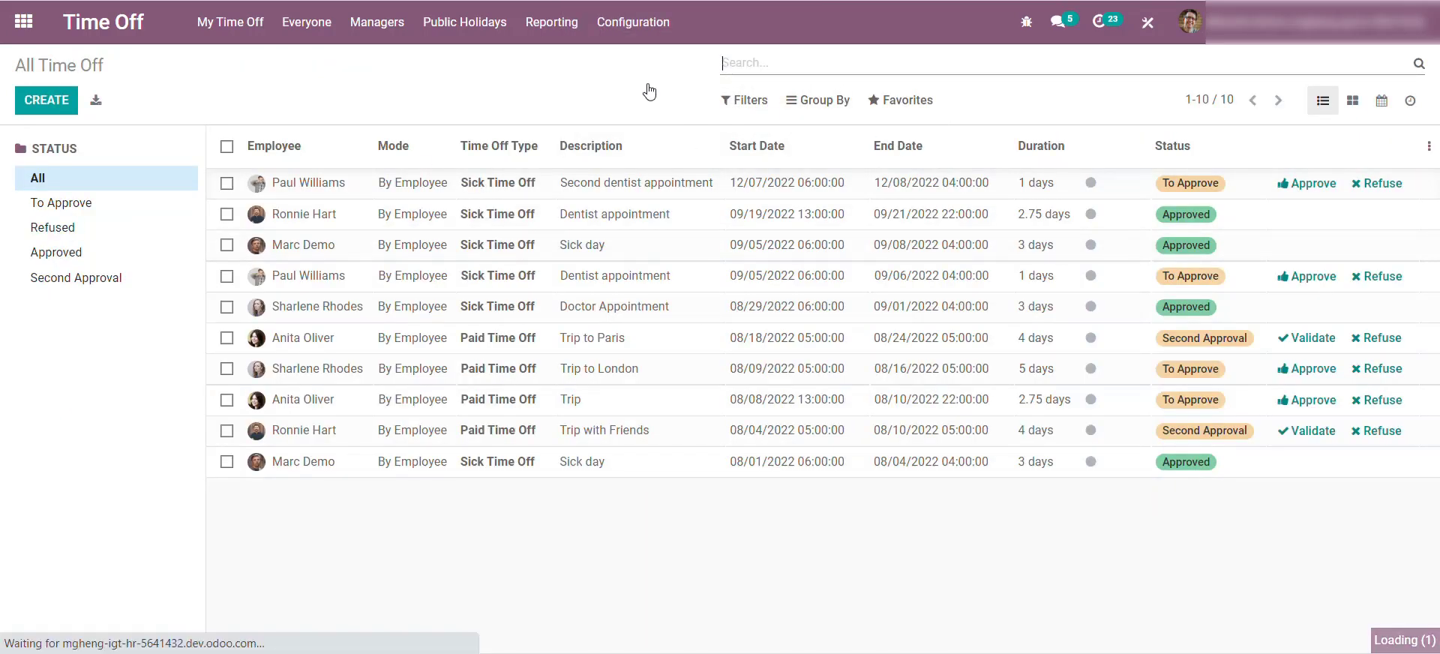
pyautogui.moveTo(1431, 253); pyautogui.dragTo(1429, 332)
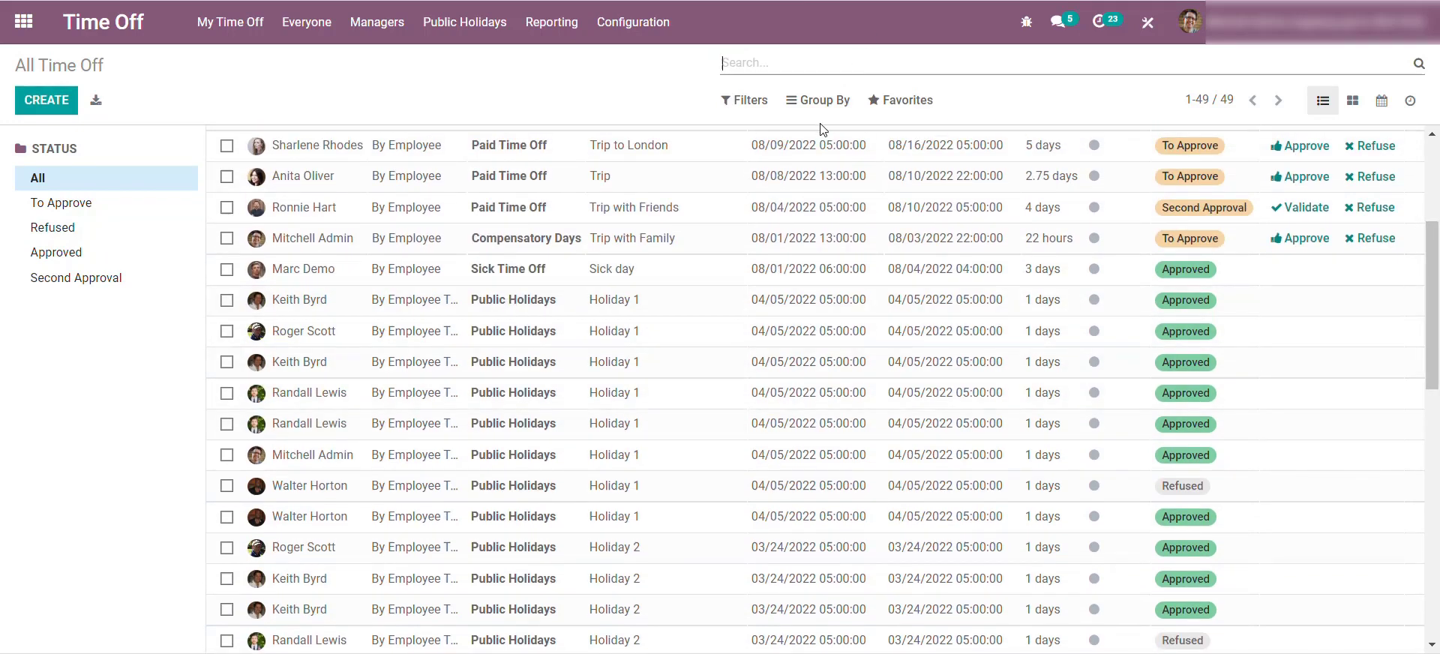
# Group the All Time Off list by Type and review the entries in the Public Holidays group
pyautogui.click(821, 101)
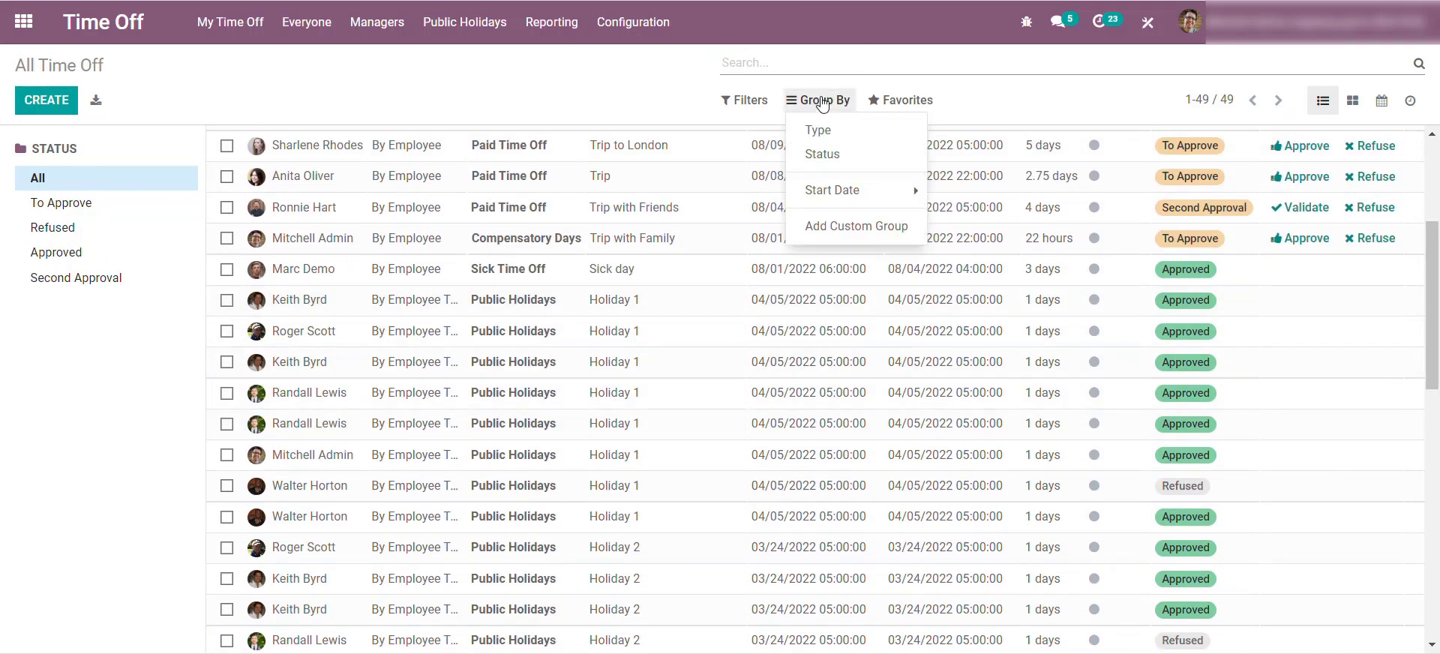
pyautogui.click(828, 135)
pyautogui.click(431, 72)
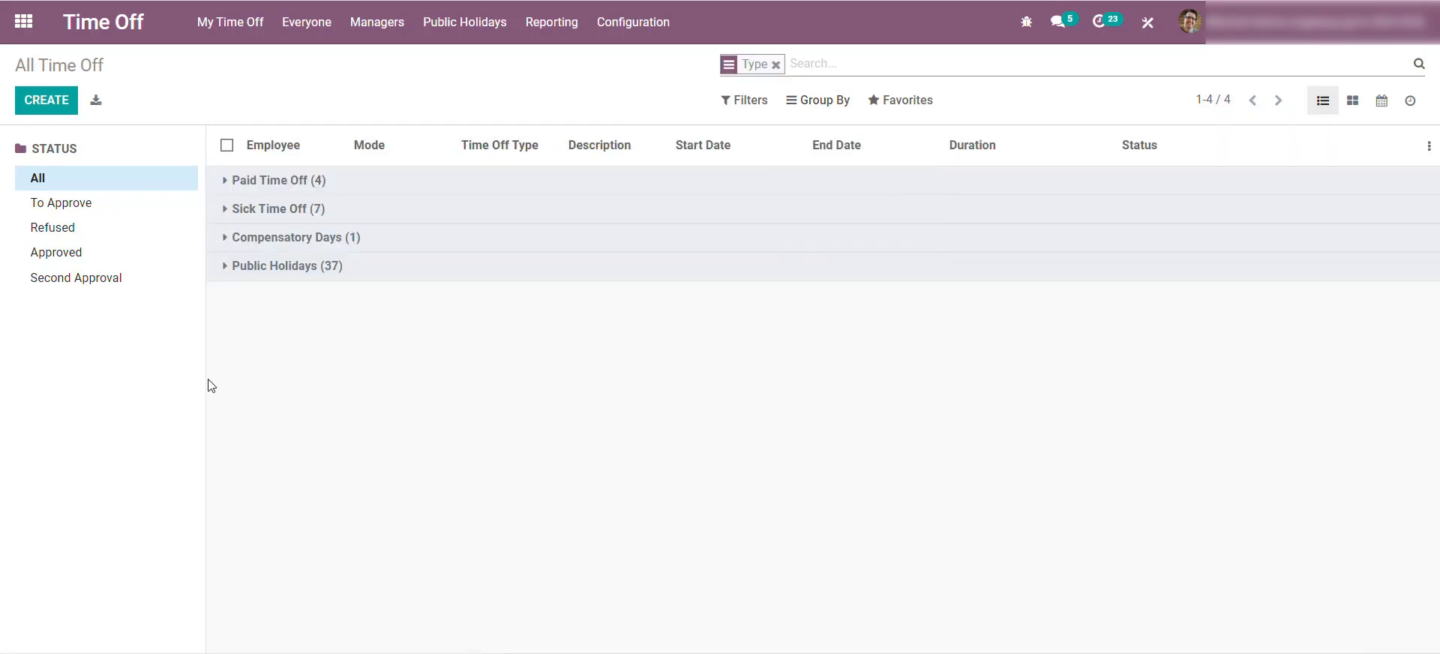
pyautogui.click(227, 274)
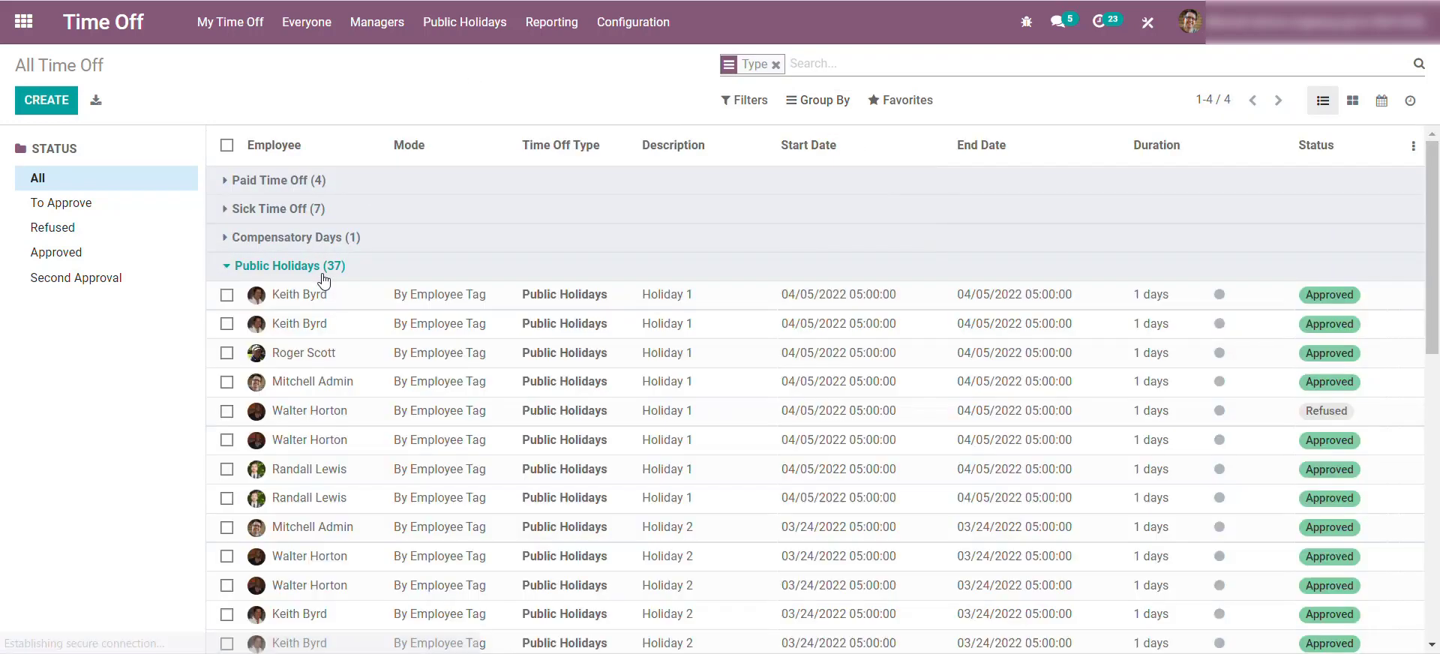
pyautogui.moveTo(1432, 318); pyautogui.dragTo(1433, 623)
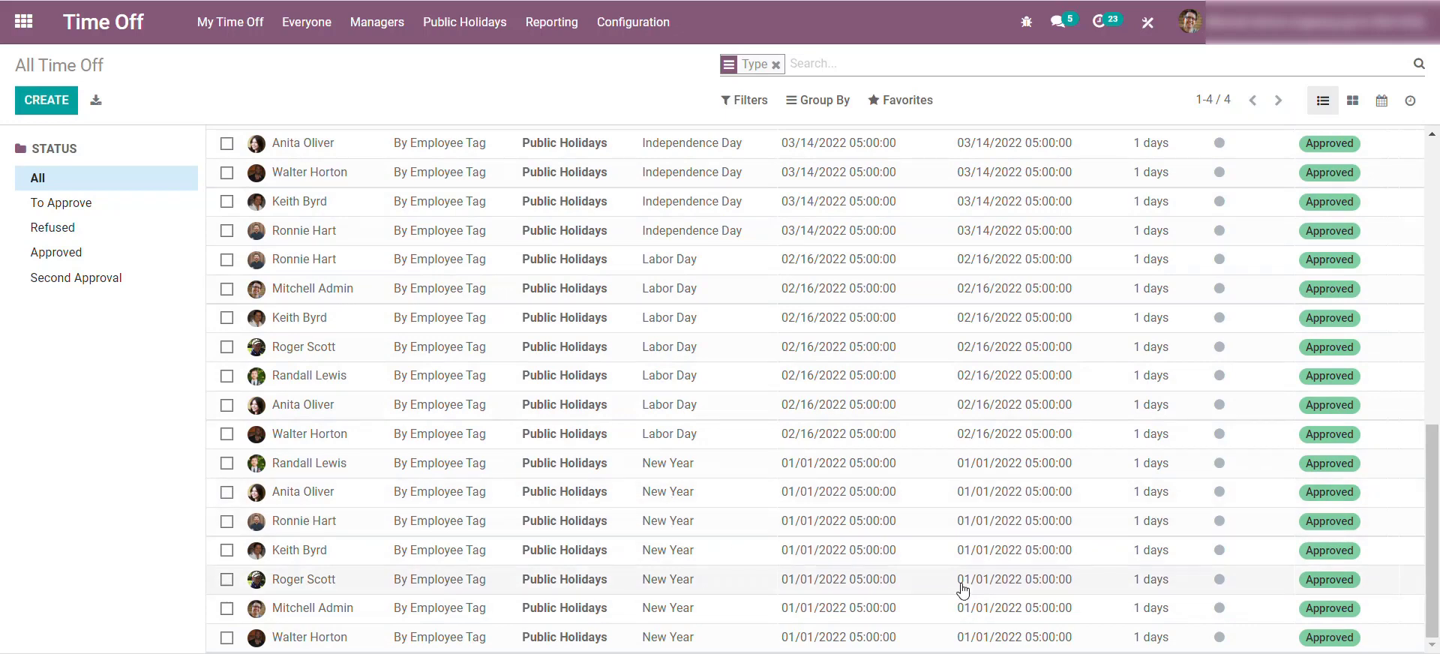
pyautogui.moveTo(1434, 474); pyautogui.dragTo(1426, 159)
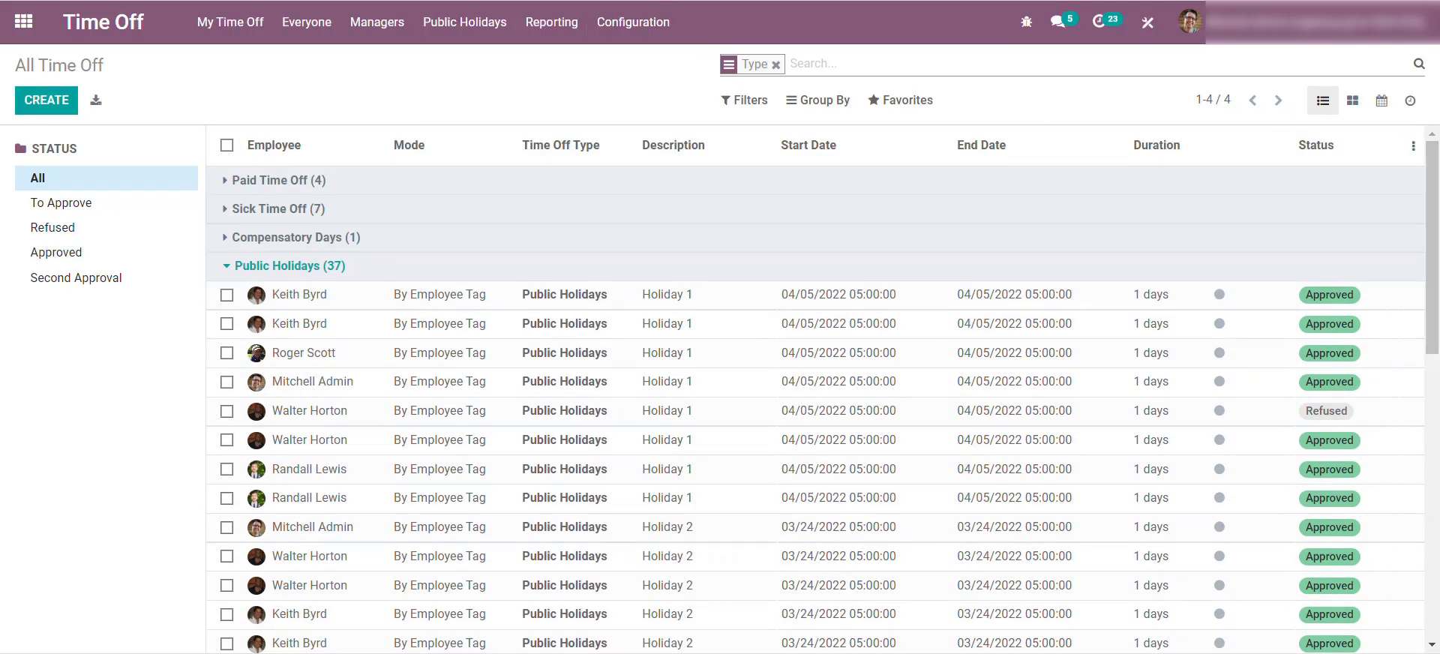
# Return to the Public Holidays for Year 2022 record and send it to the employees by email
pyautogui.click(585, 1)
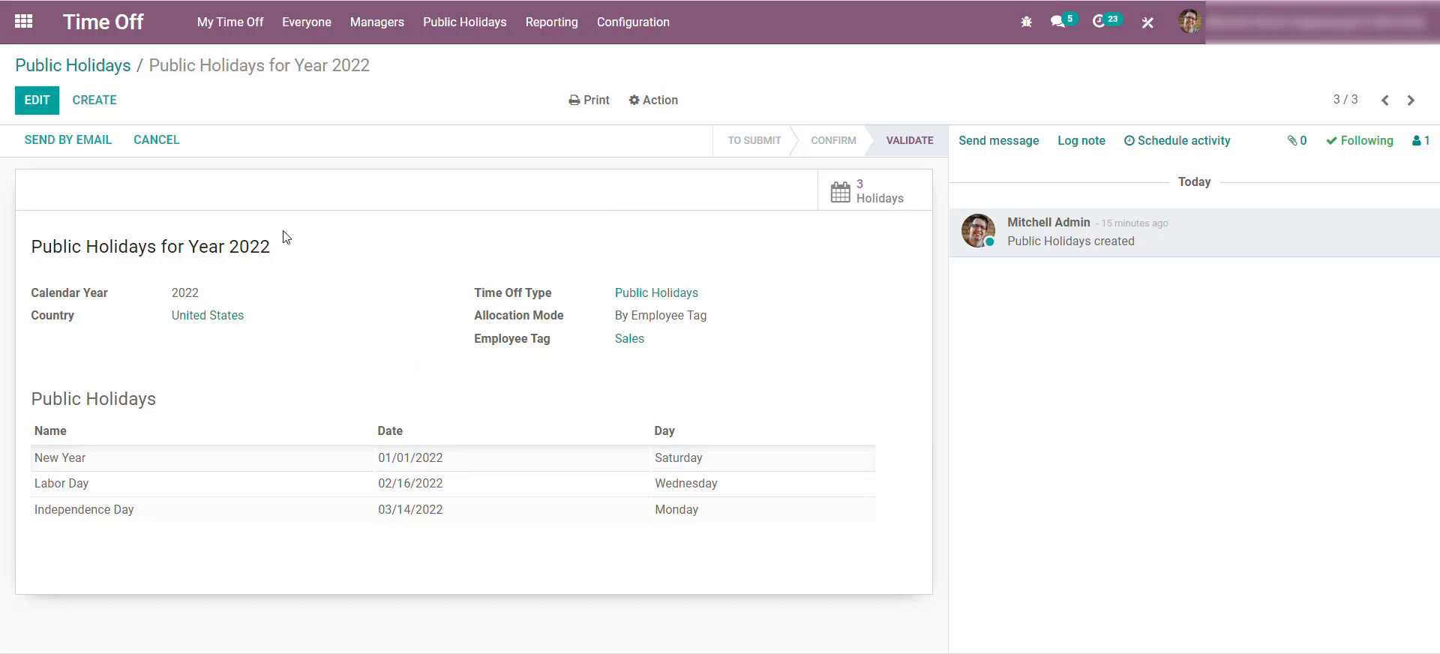
pyautogui.click(57, 146)
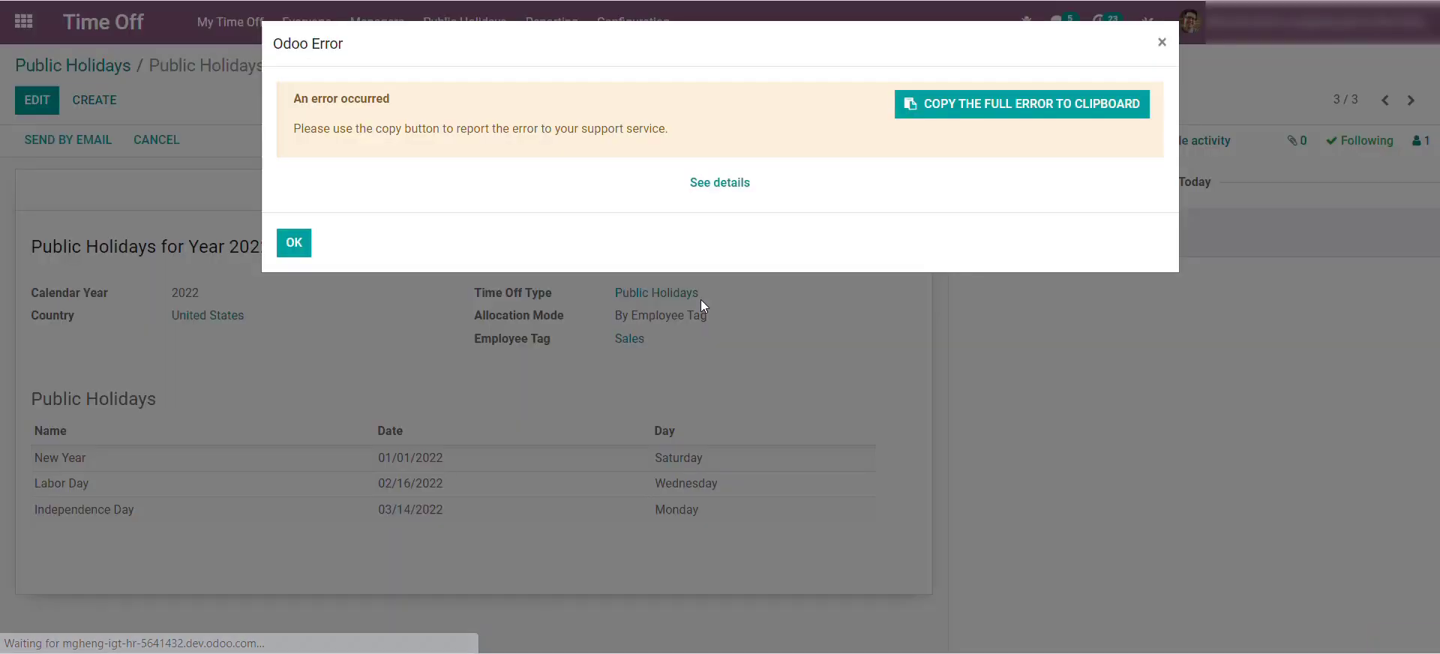
pyautogui.click(713, 186)
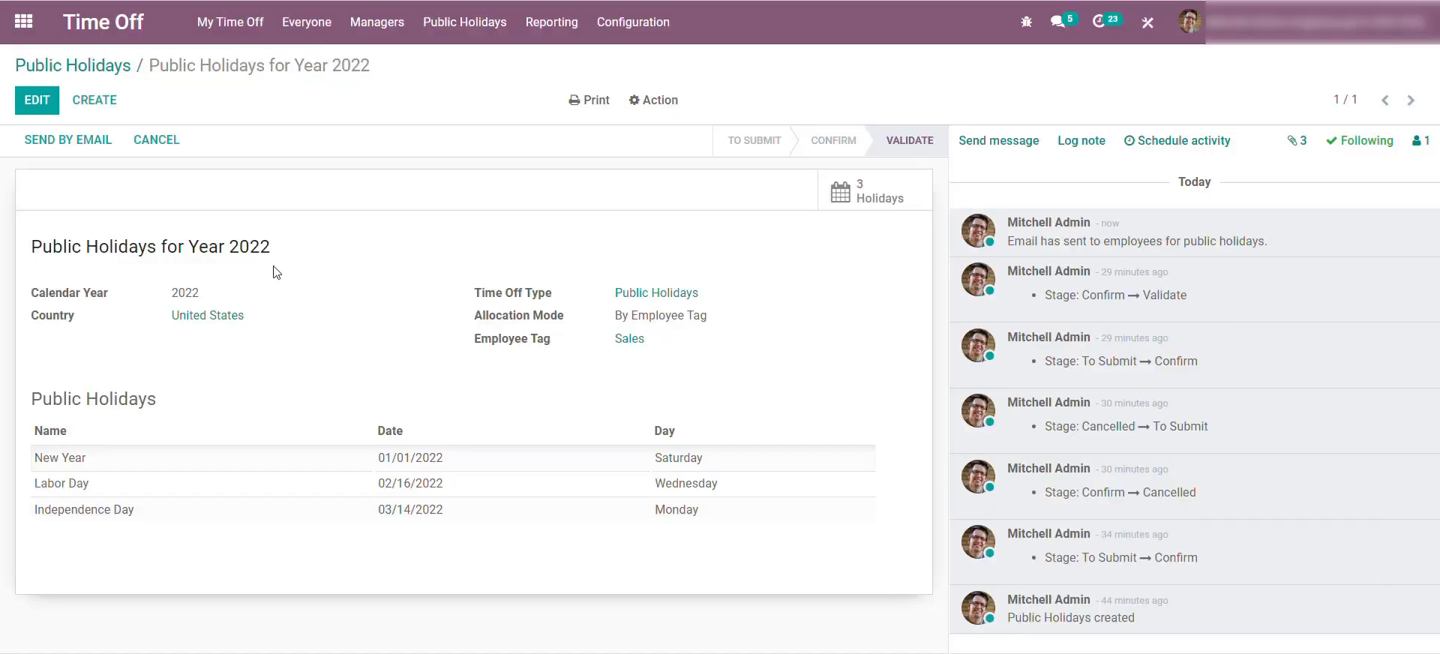
pyautogui.click(88, 142)
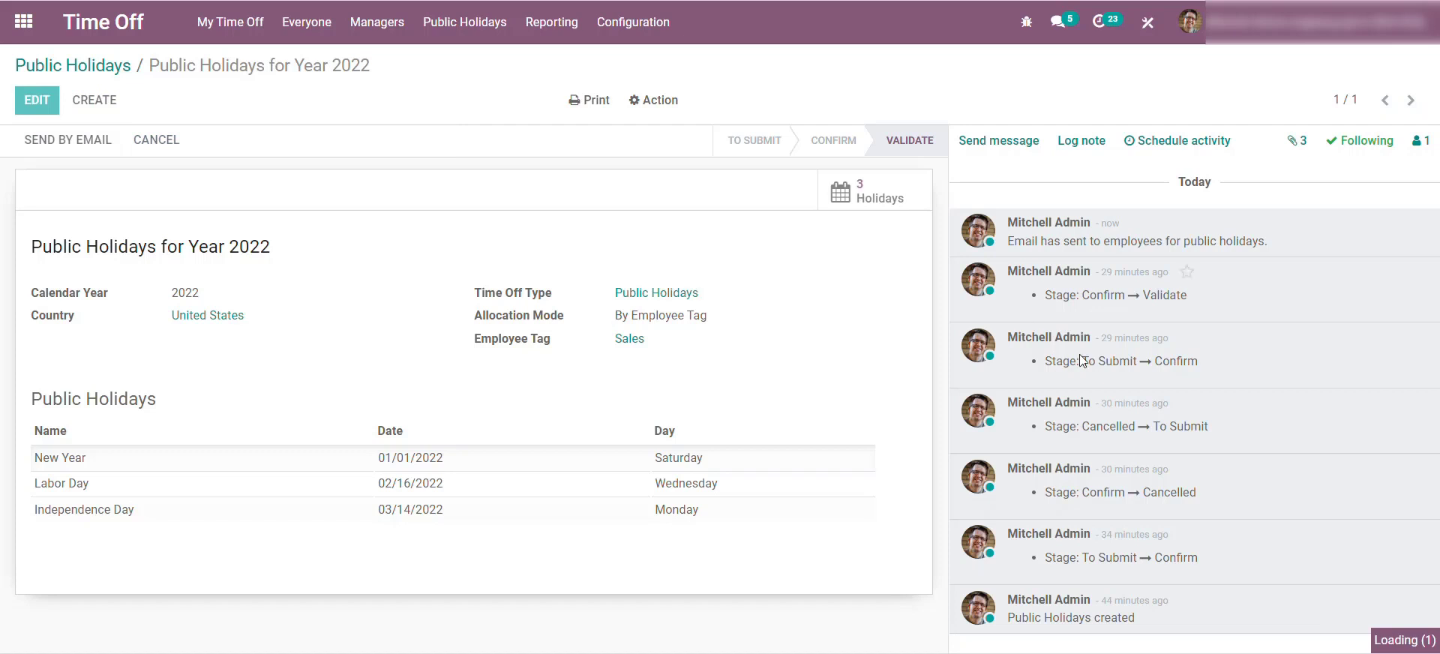
pyautogui.tripleClick(1068, 238)
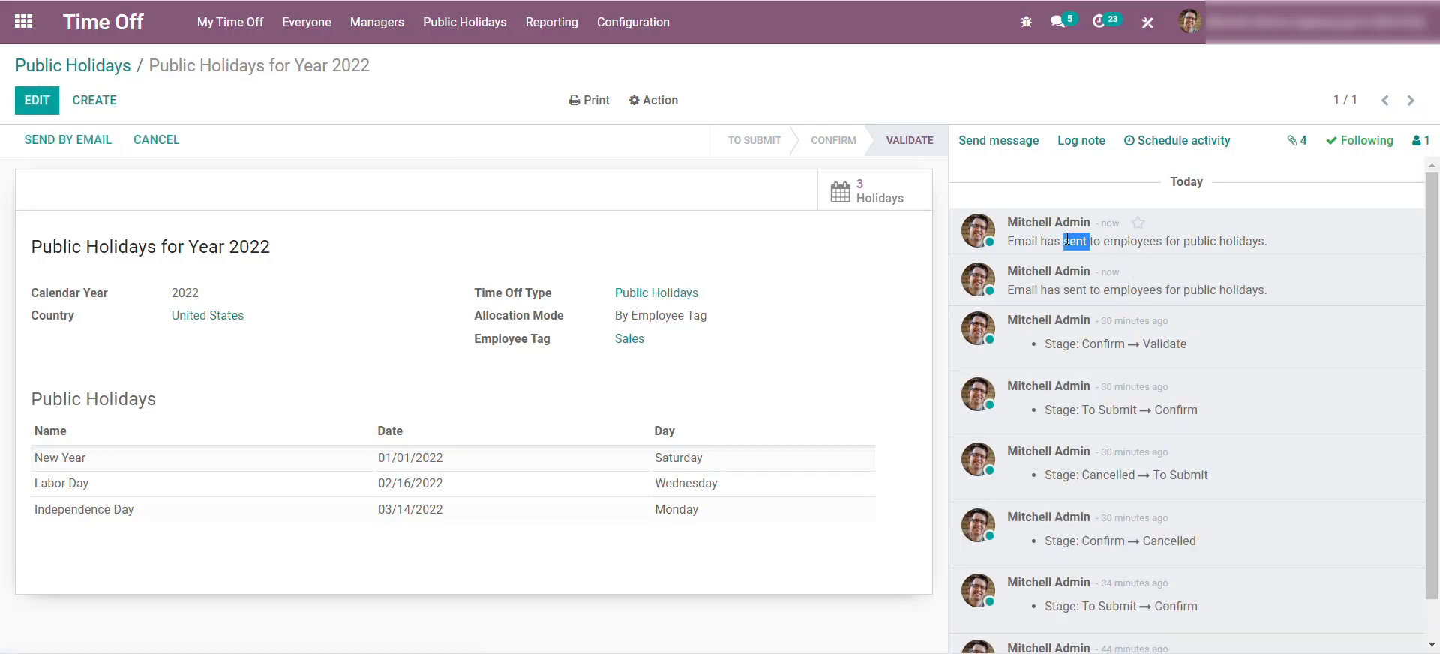
# Open the newest Public Holidays for Year 2022 message in the Emails list and check its body text and attachment
pyautogui.click(492, 63)
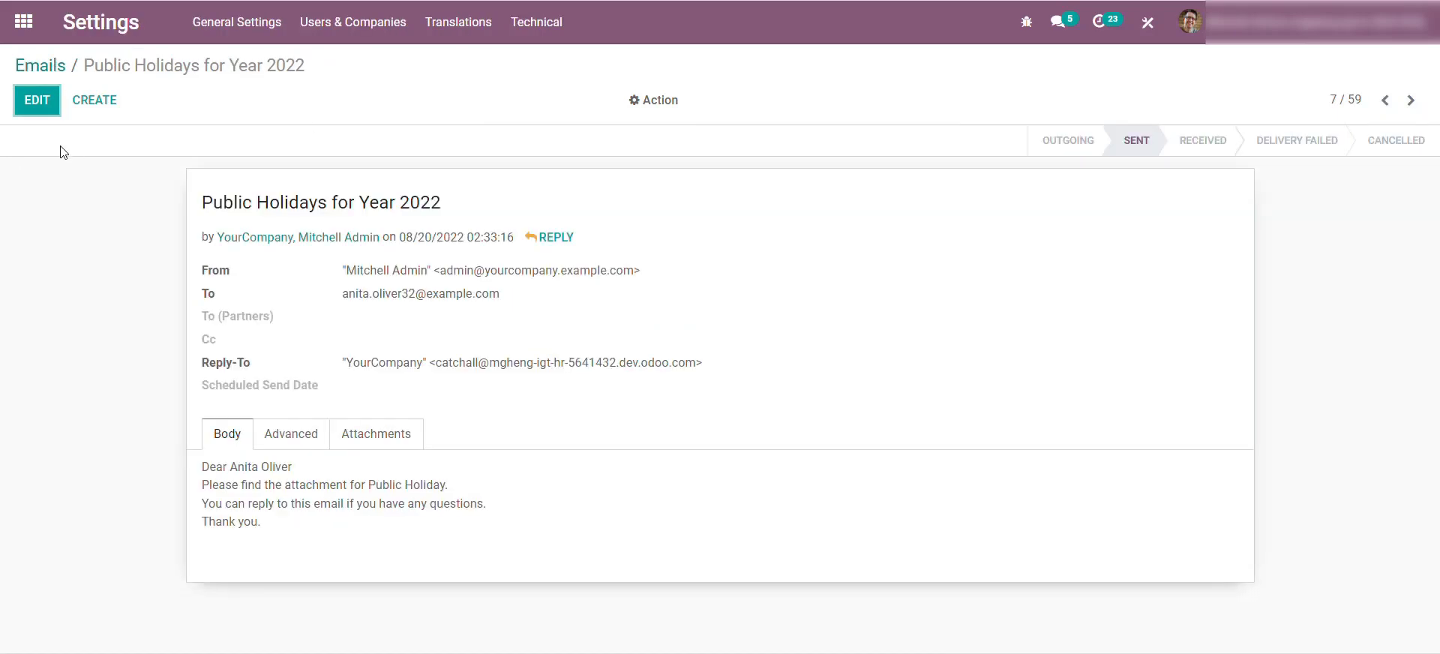
pyautogui.click(33, 67)
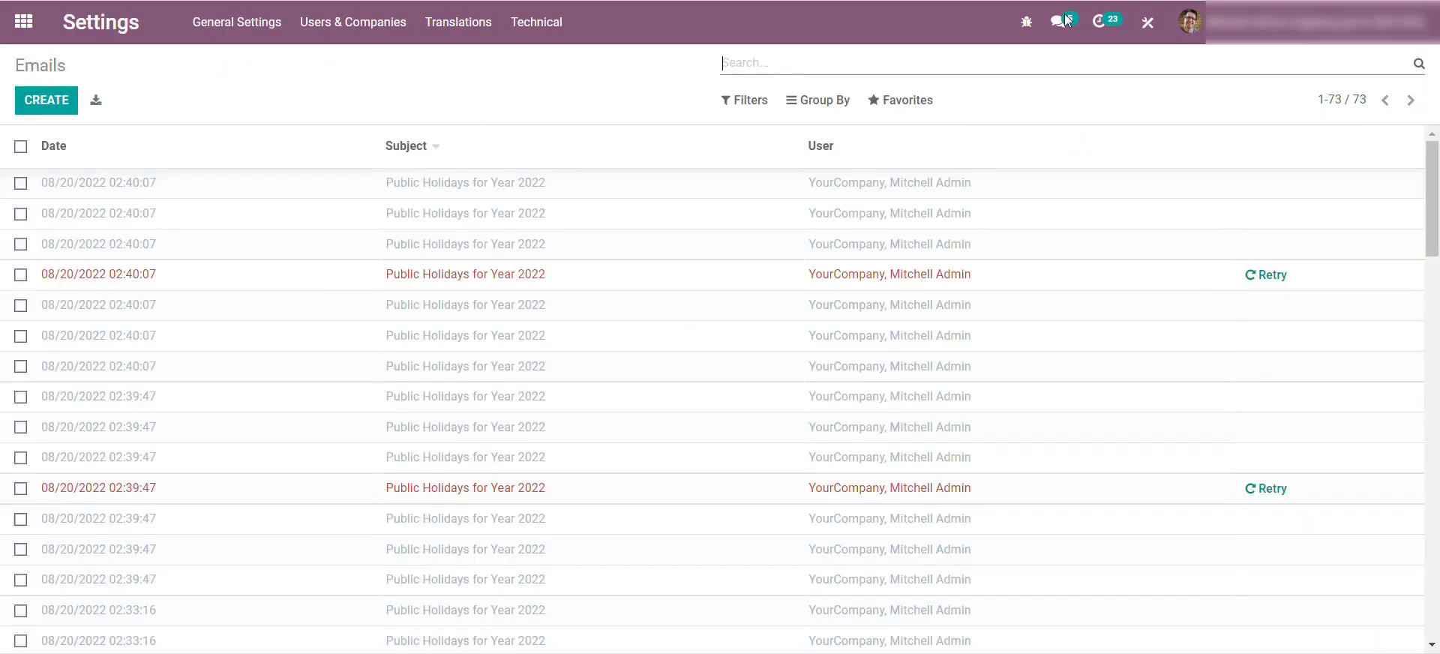
pyautogui.click(164, 183)
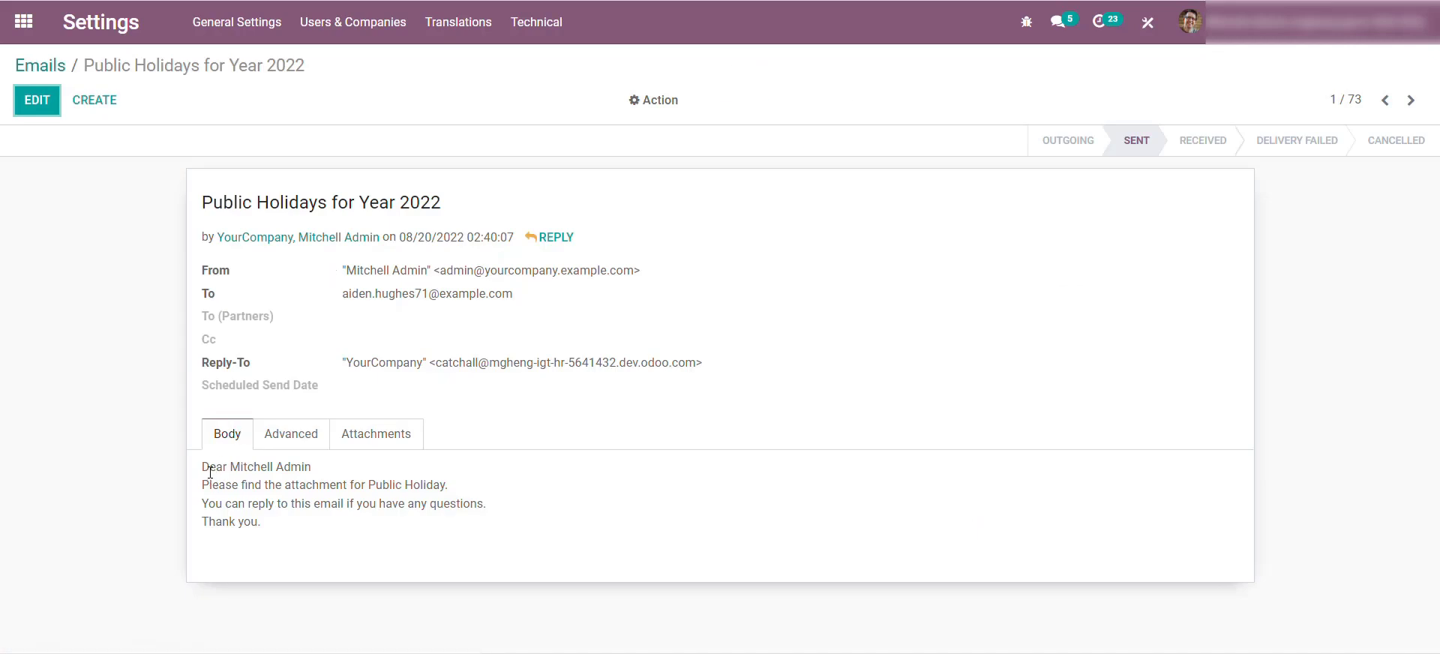
pyautogui.tripleClick(210, 470)
pyautogui.moveTo(210, 470); pyautogui.dragTo(244, 521)
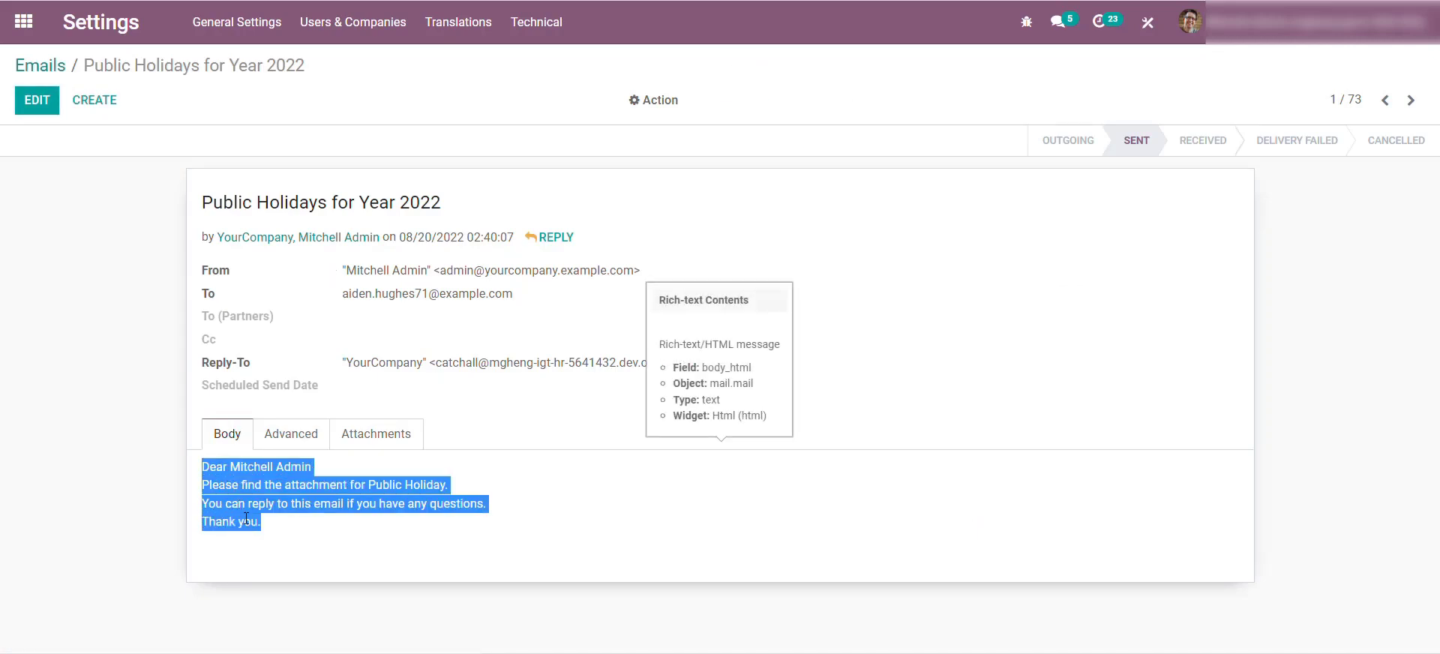
pyautogui.click(391, 440)
pyautogui.click(870, 427)
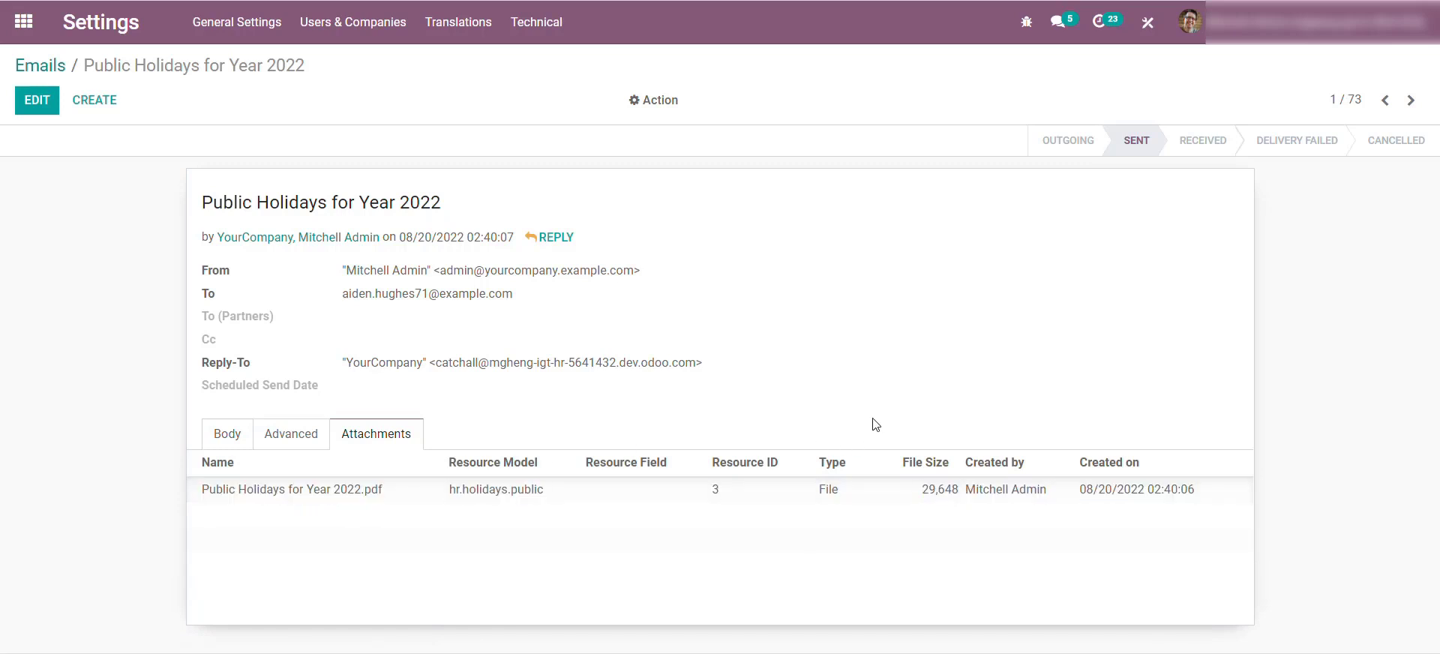
pyautogui.moveTo(1121, 505)
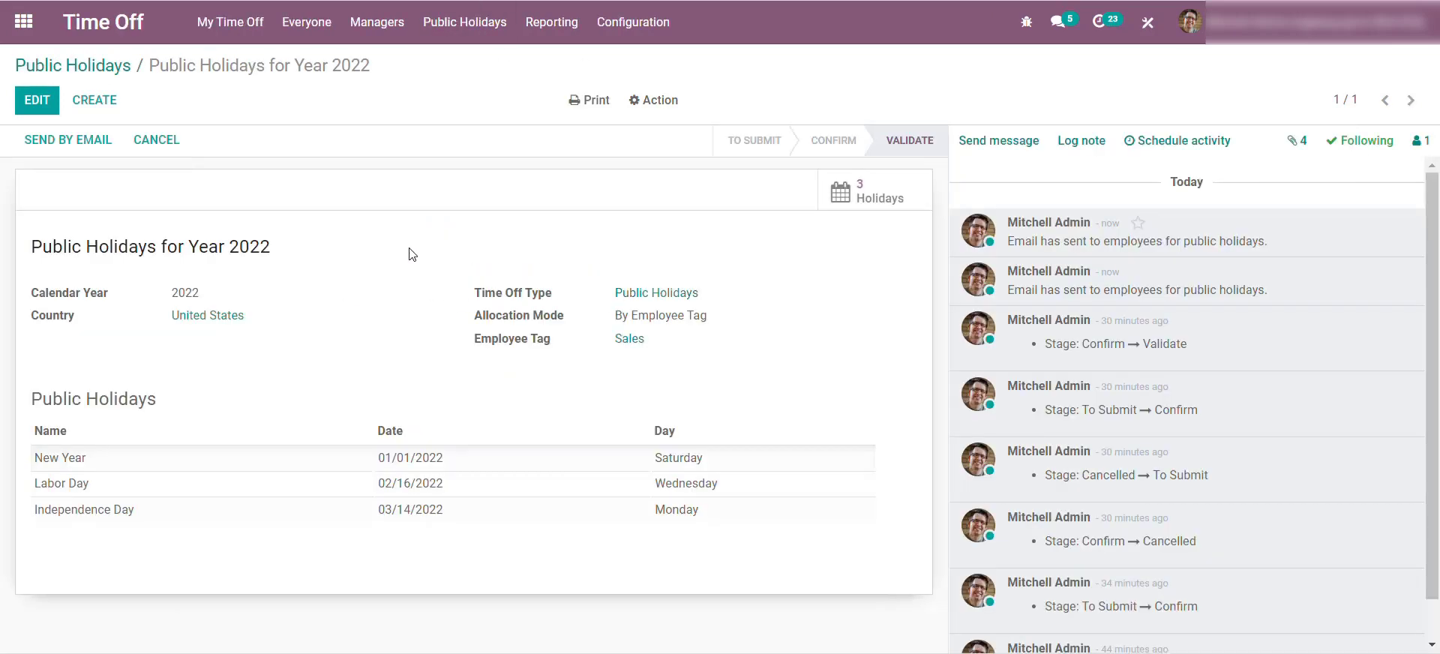
# Print the Public Holidays report from the 2022 record and save it as Public Holidays - 2022 (1).pdf
pyautogui.click(581, 100)
pyautogui.click(595, 133)
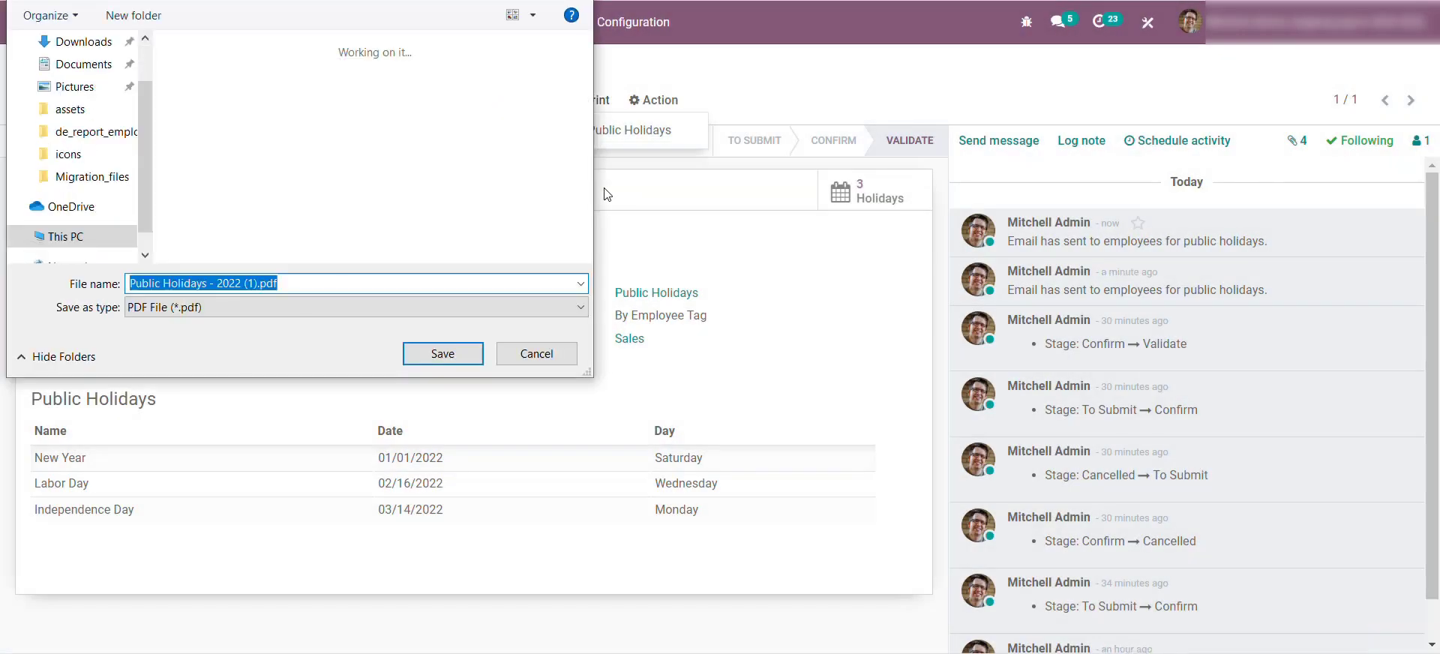
pyautogui.click(440, 357)
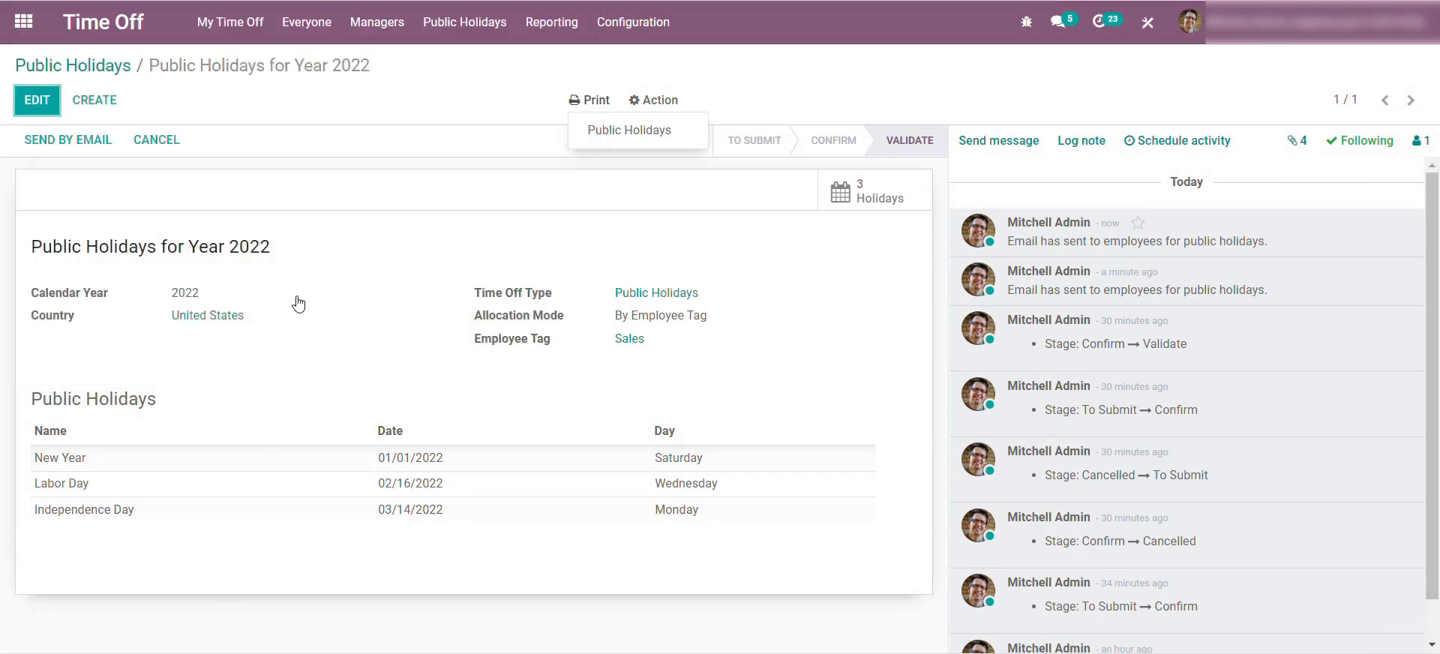
# View the saved PDF, check its table of holiday names, dates and days, and return to the public holidays record
pyautogui.press('F5')
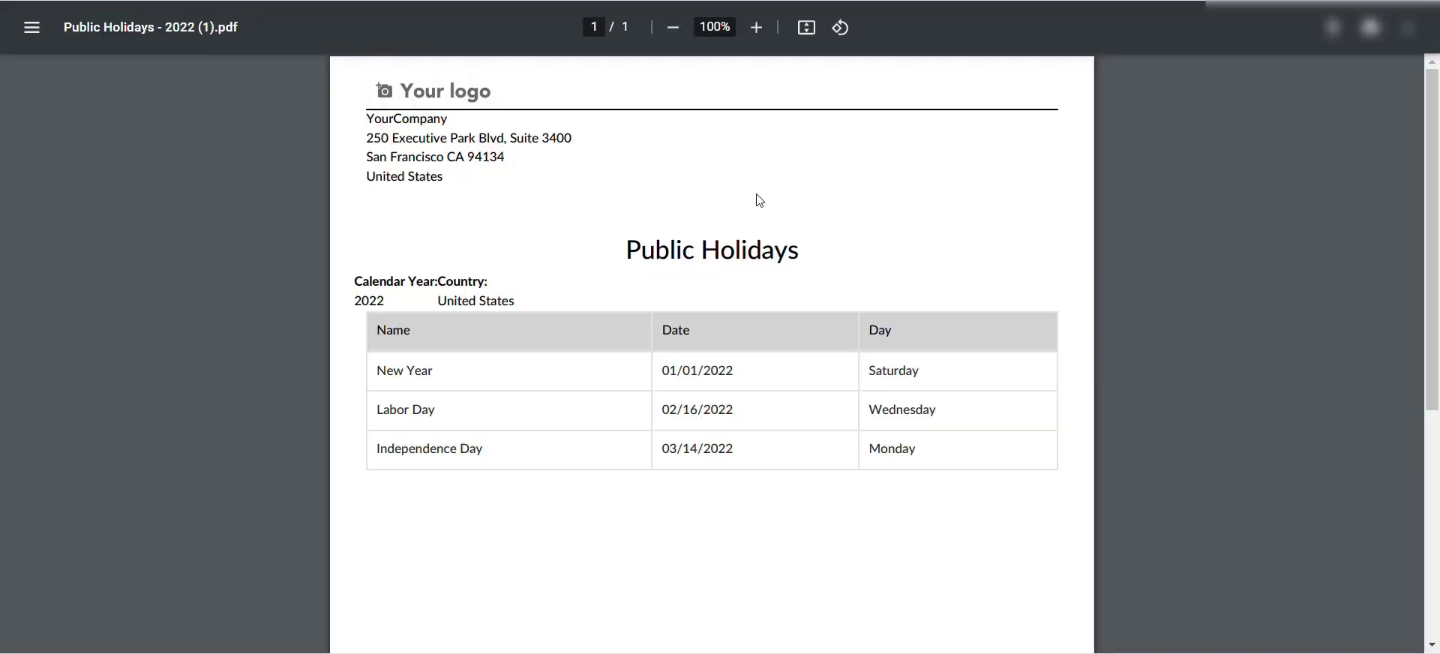
pyautogui.moveTo(954, 416); pyautogui.dragTo(1044, 475)
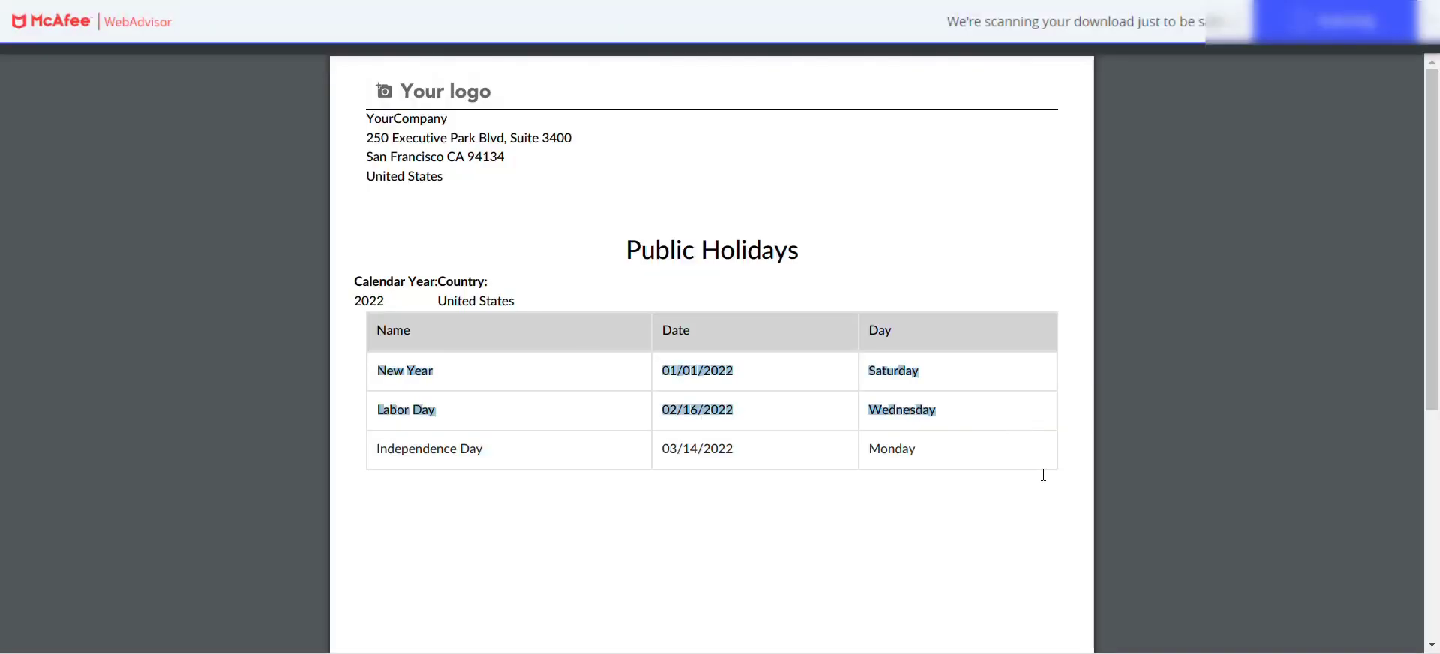
pyautogui.click(928, 508)
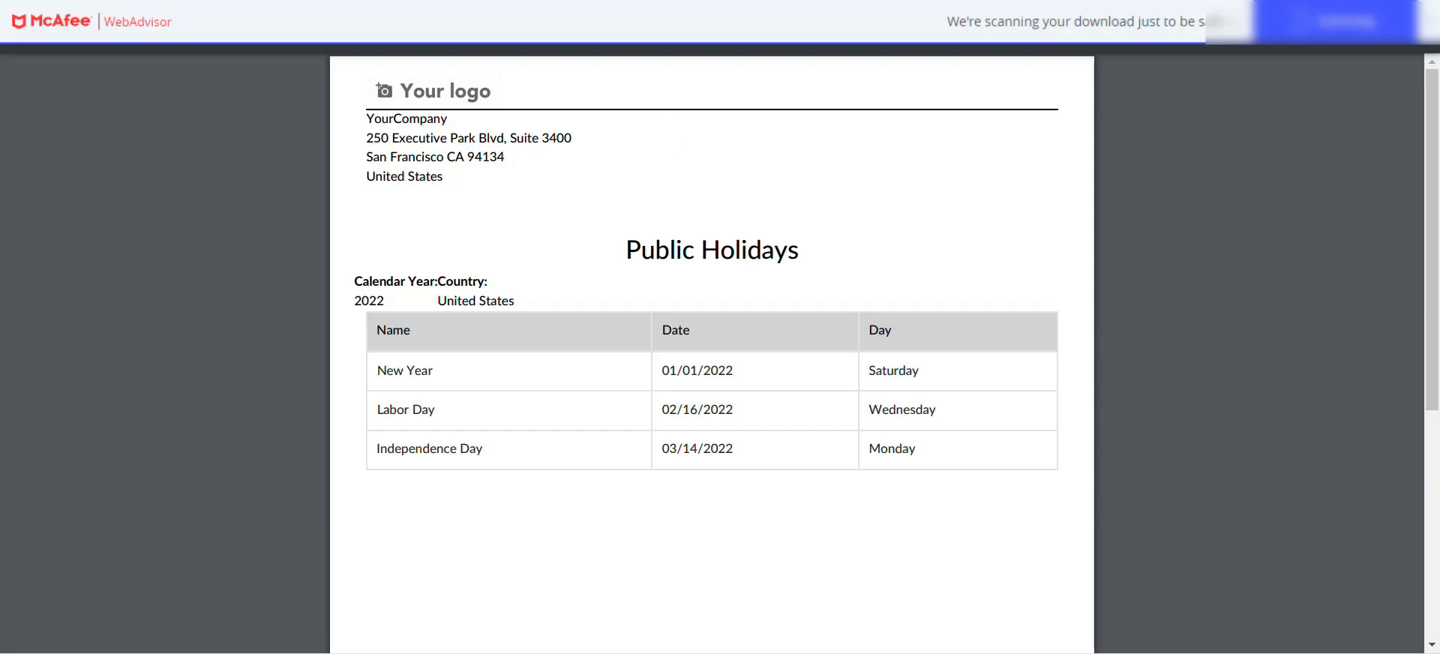
pyautogui.hotkey('ctrl', 'w')
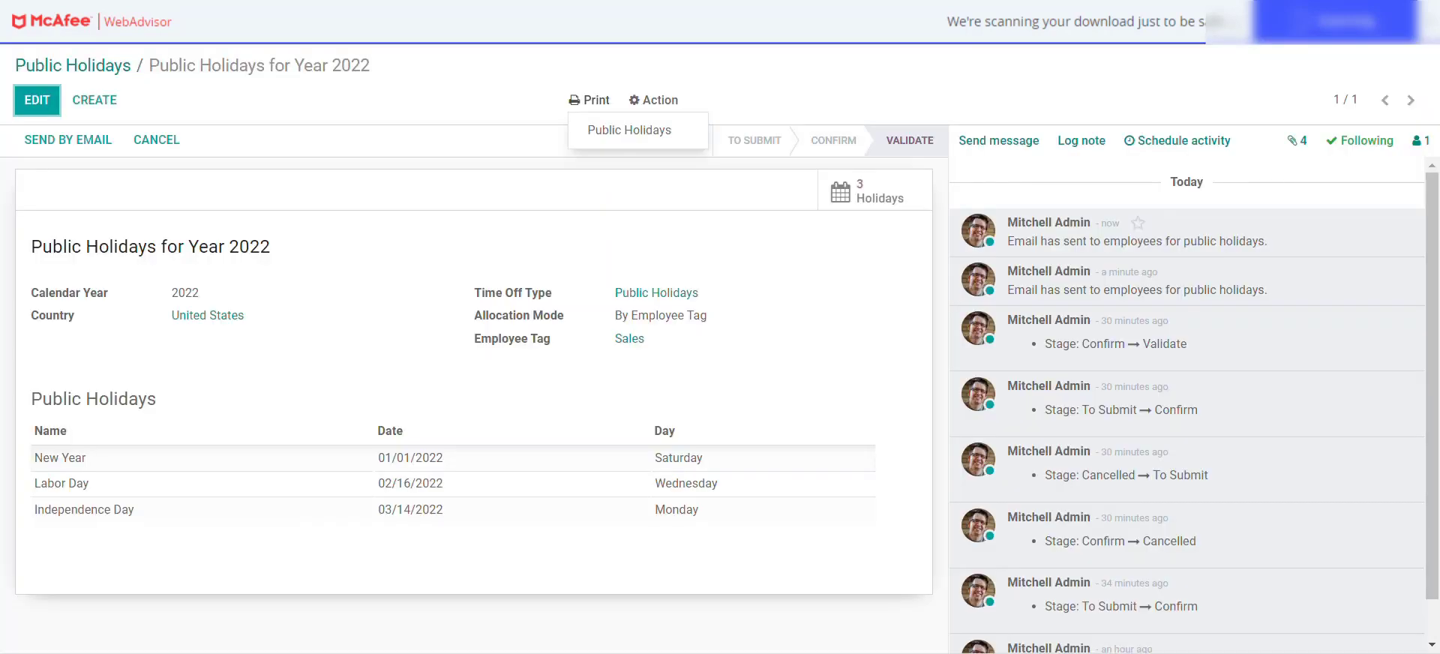
pyautogui.click(460, 93)
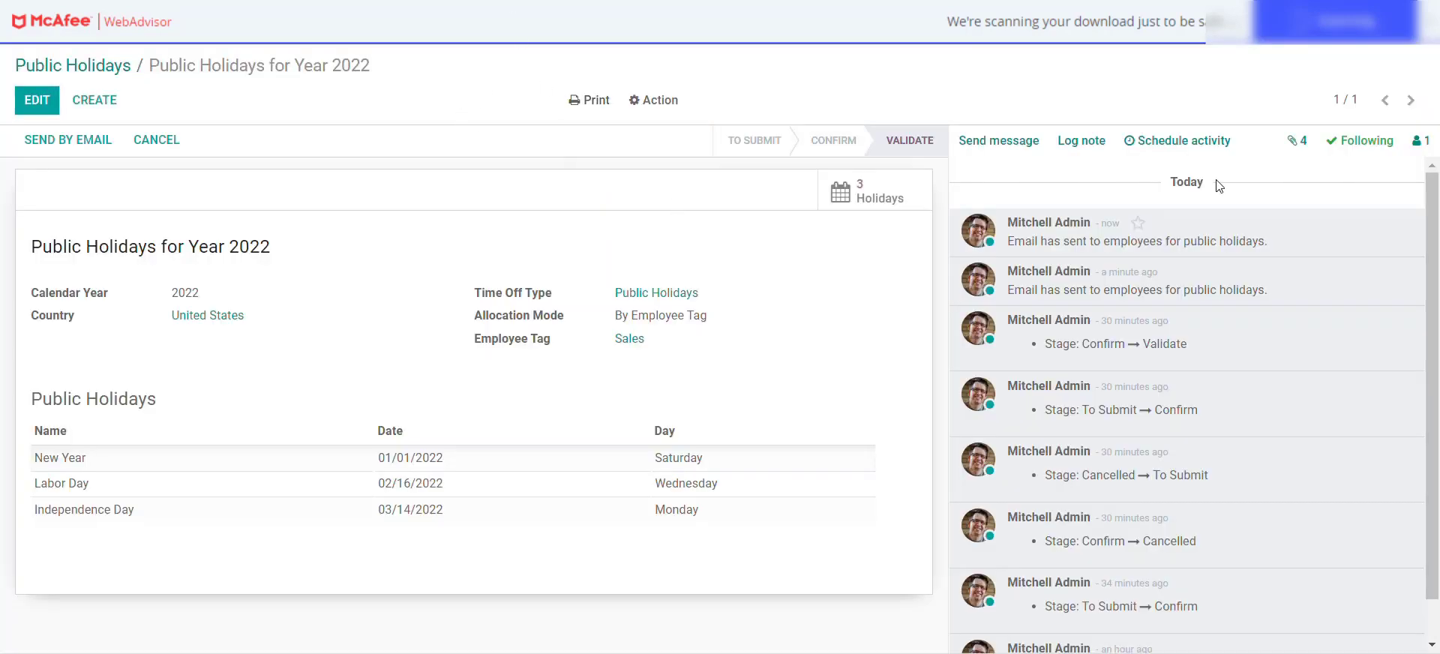
# View the Holiday Calendar by year with only the Public Holidays for Year 2022 calendar shown
pyautogui.click(874, 187)
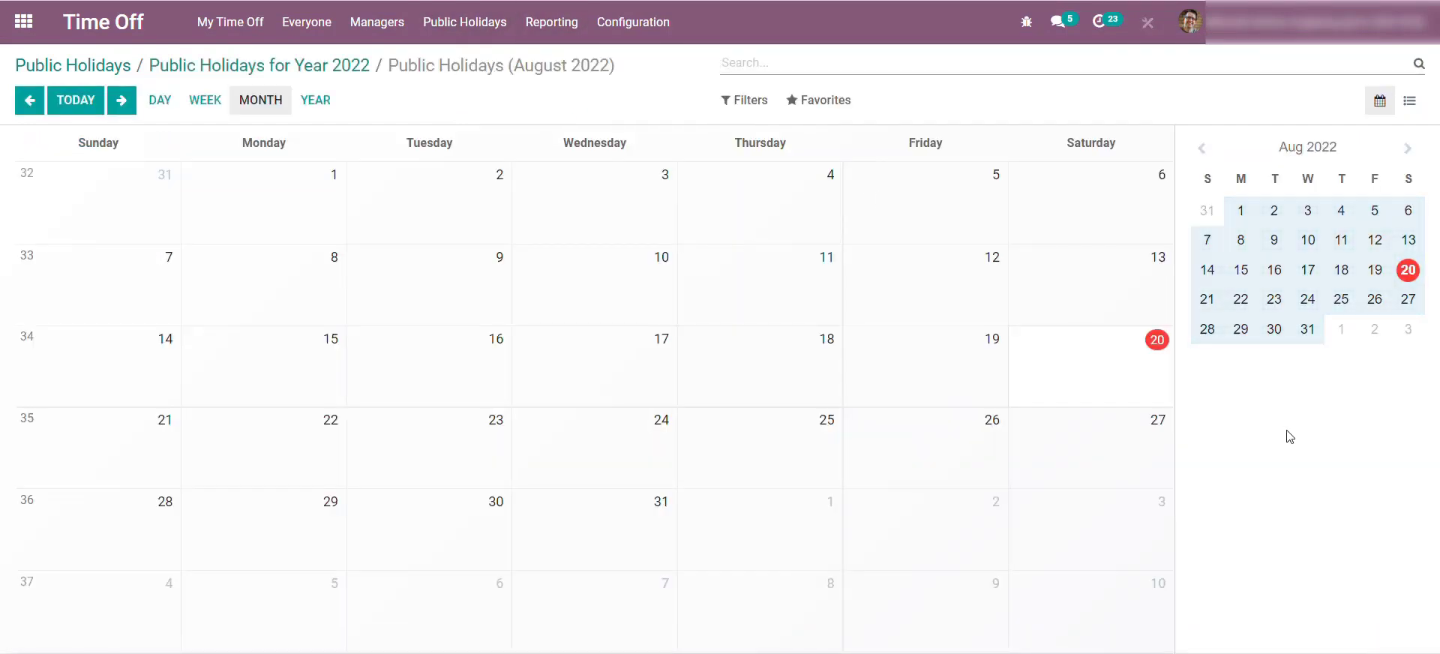
pyautogui.click(482, 22)
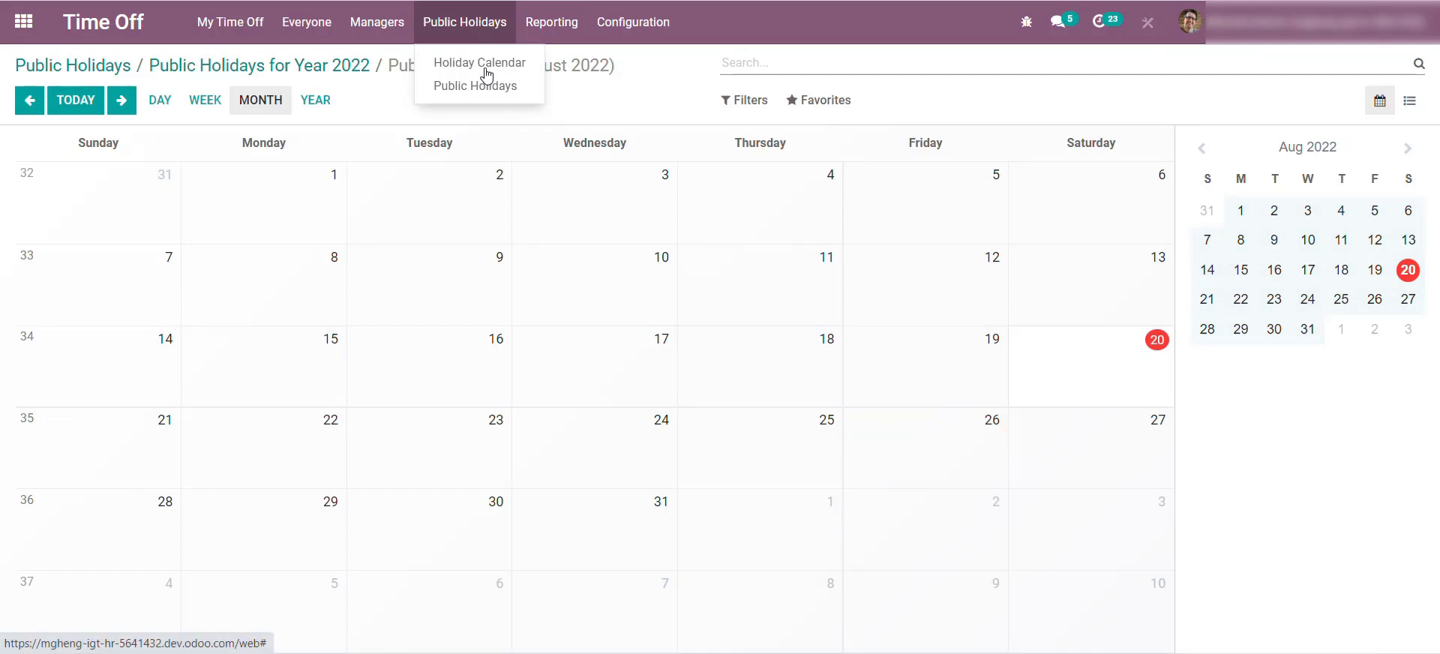
pyautogui.click(488, 65)
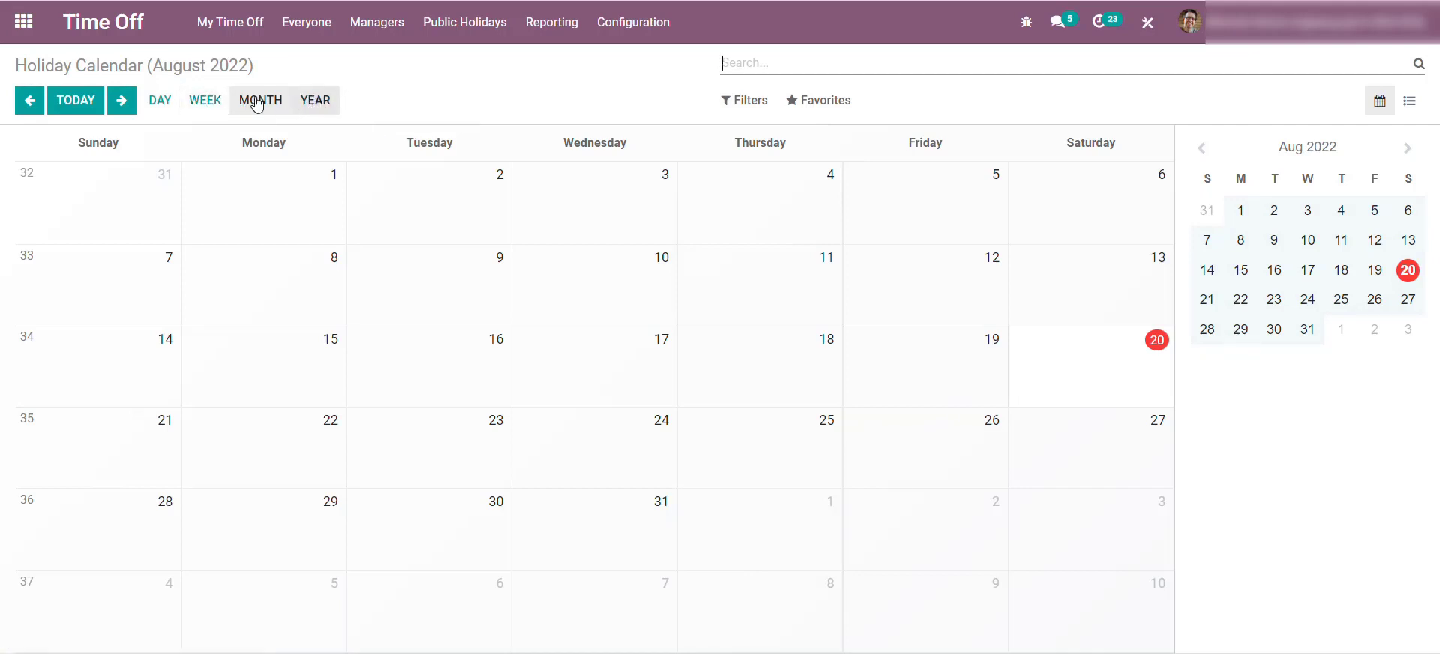
pyautogui.click(313, 104)
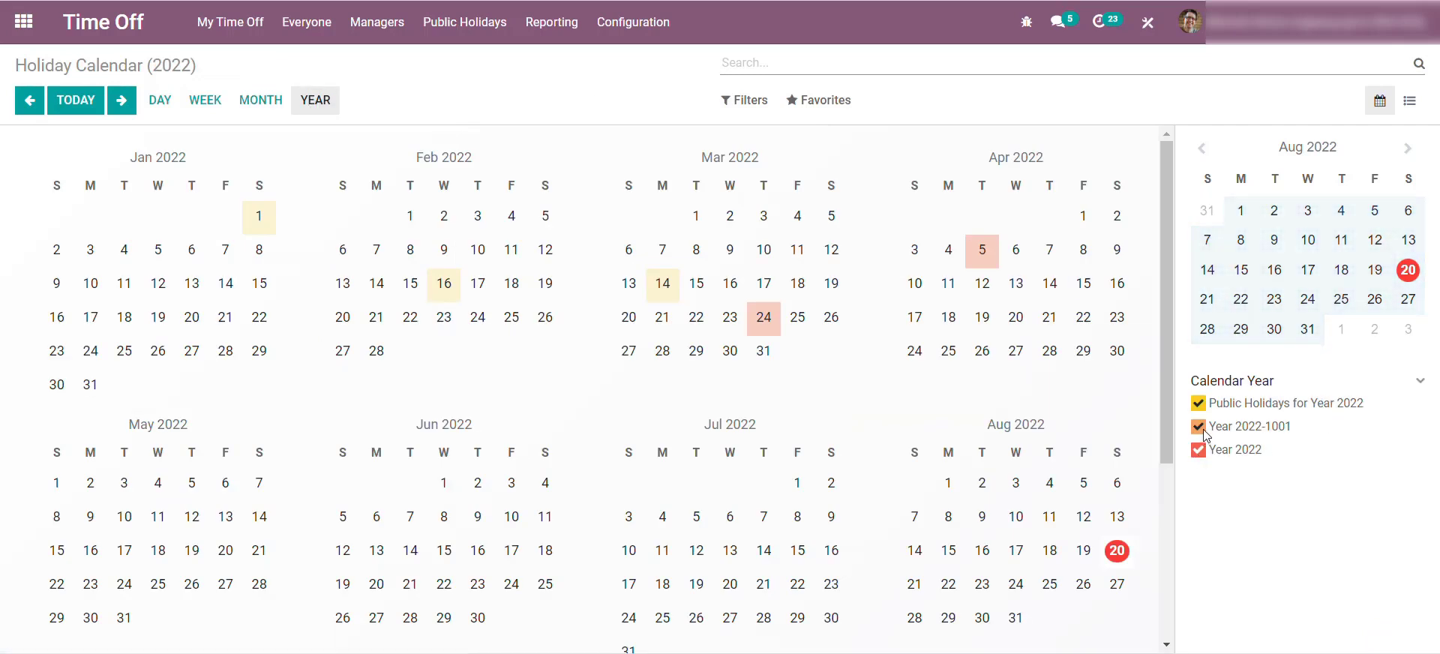
pyautogui.click(1203, 429)
pyautogui.click(1200, 451)
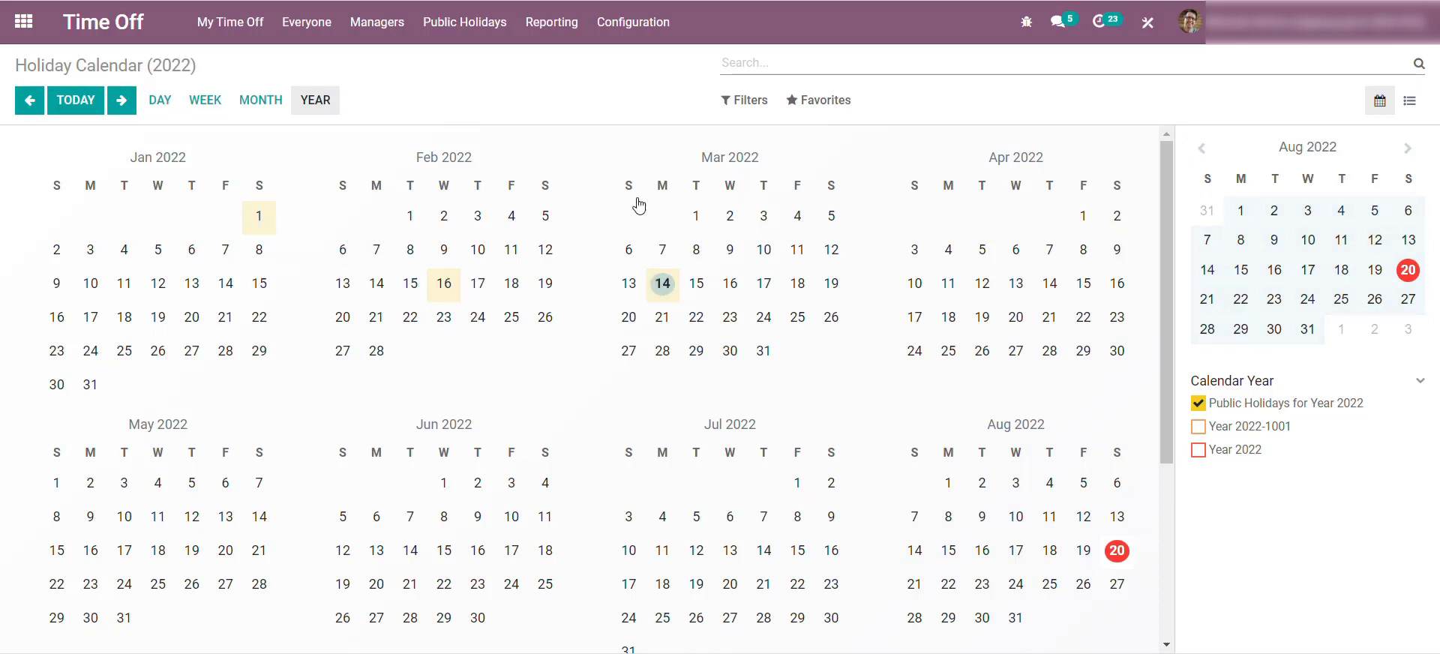
# Reopen the Public Holidays for Year 2022 record from the list of public holidays
pyautogui.click(468, 23)
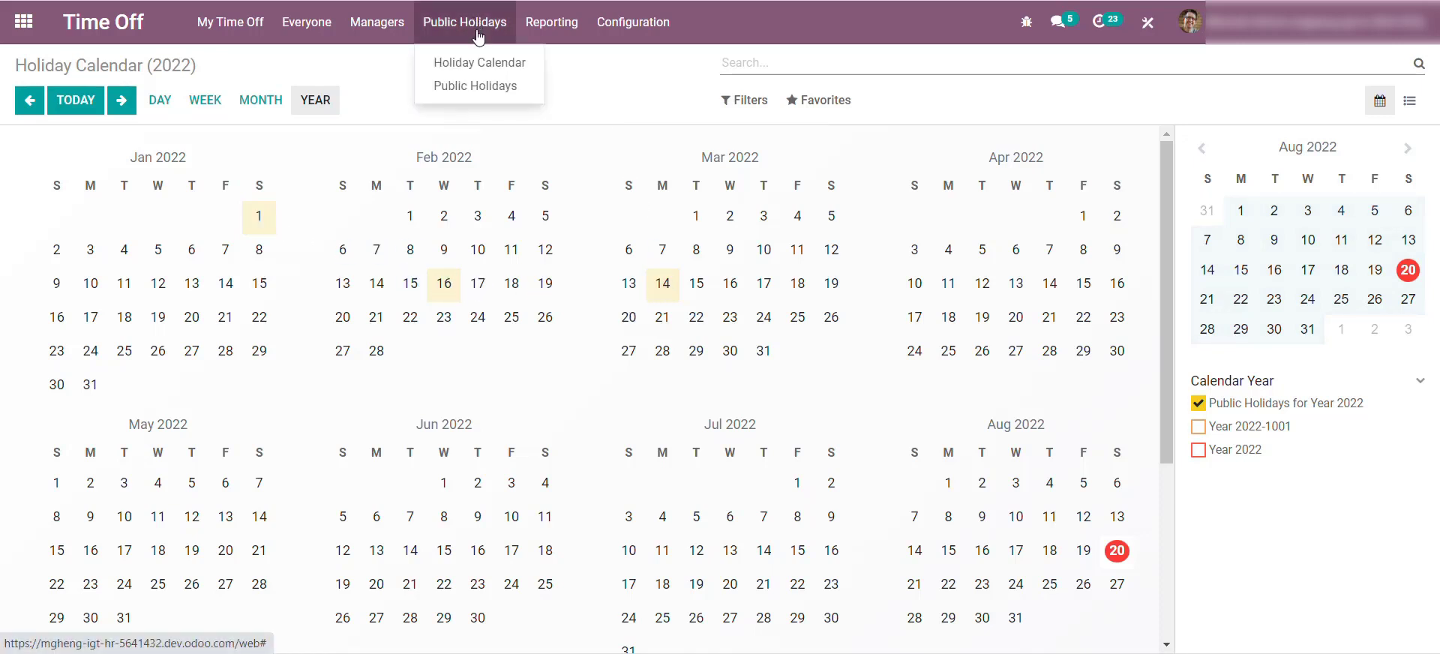
pyautogui.click(475, 86)
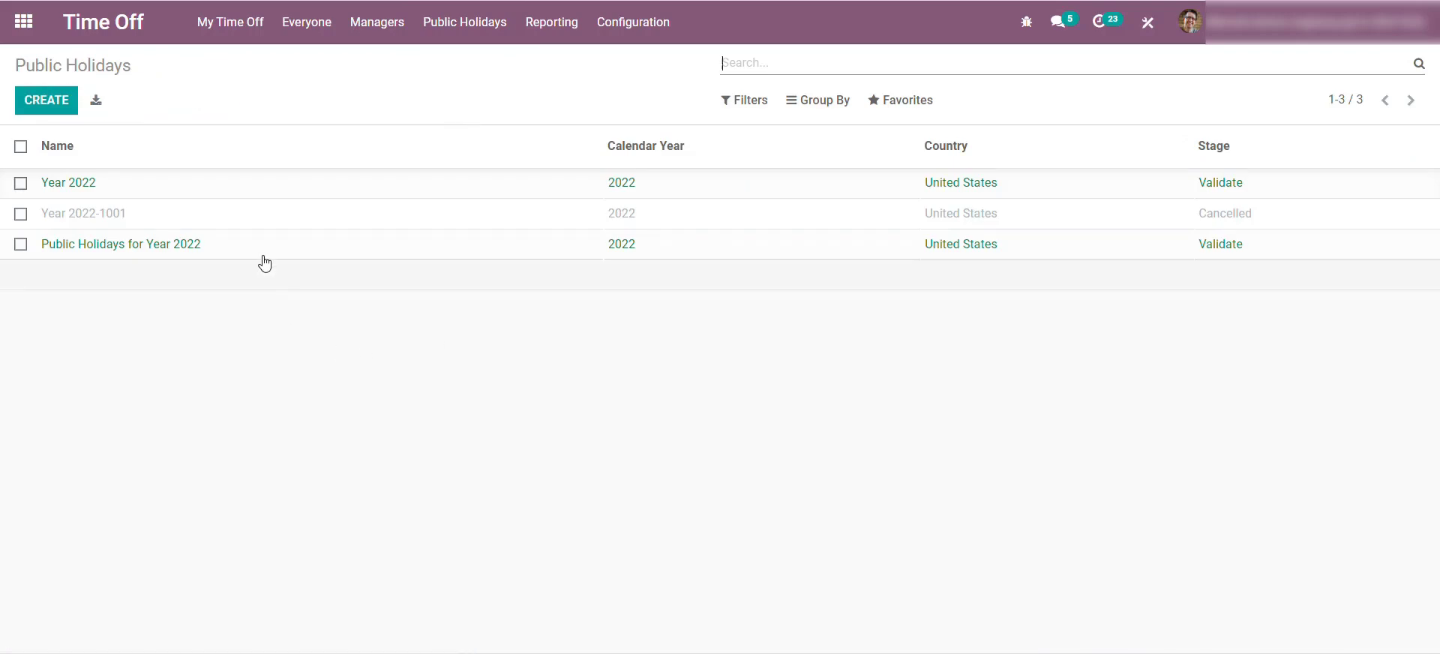
pyautogui.click(259, 248)
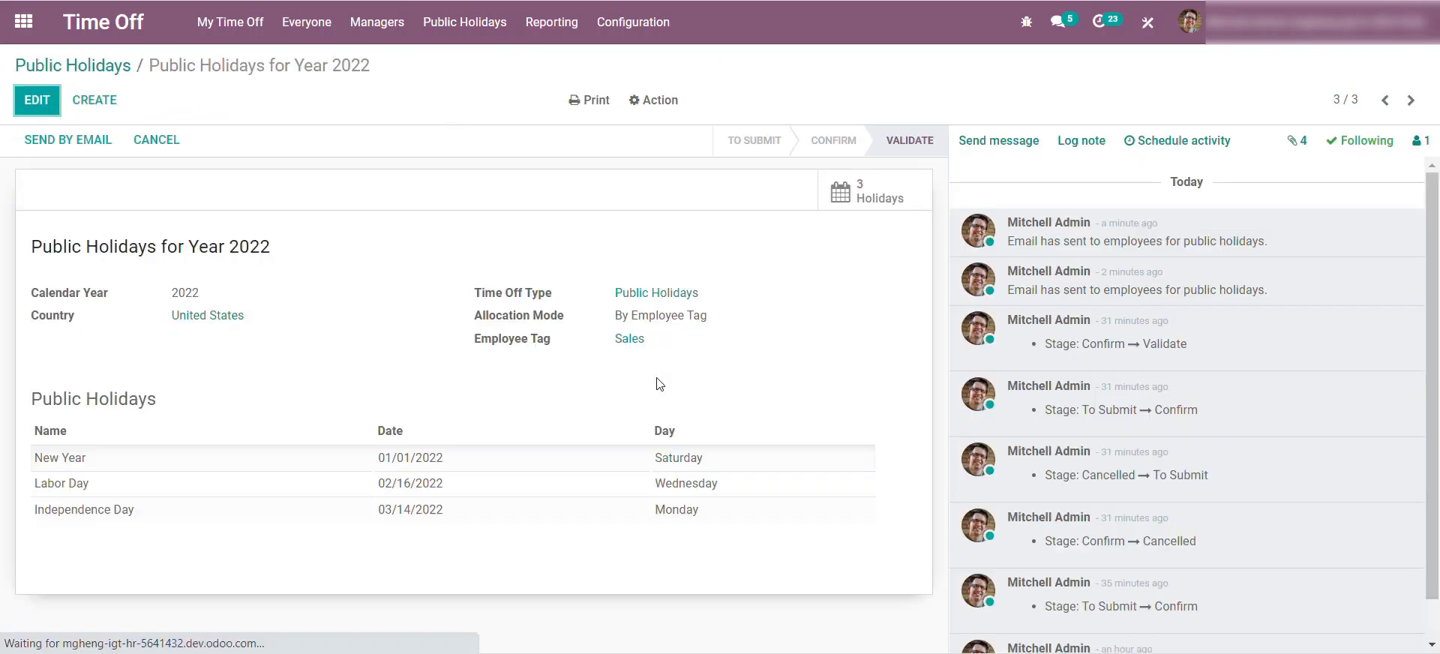